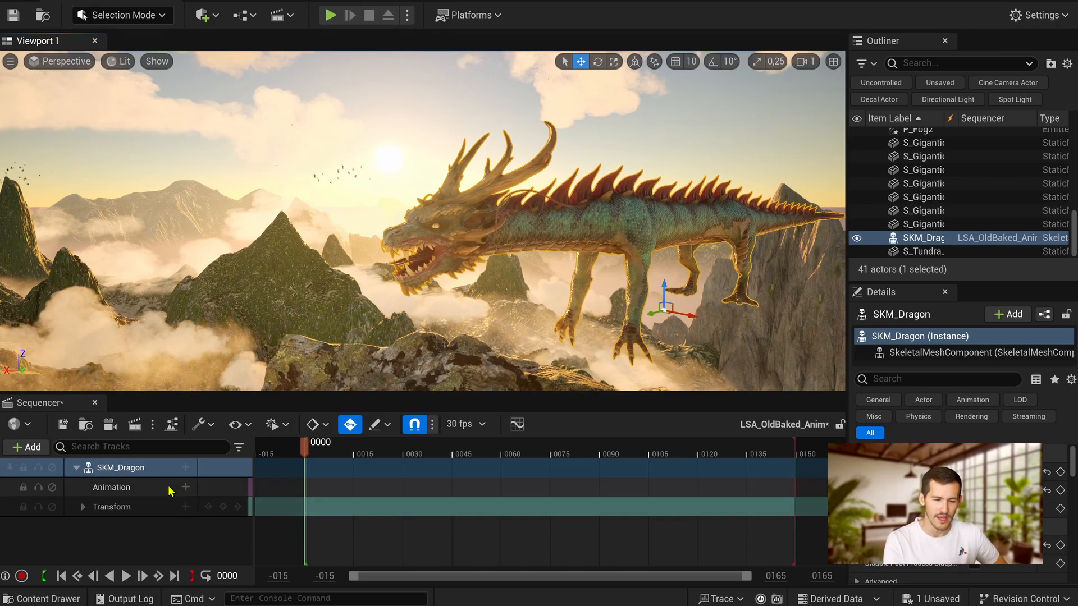
- Add the AS_DynamicMove animation to SKM_Dragon's Animation track and play the sequence from frame 0
{"action": "left_click", "coordinate": [186, 487]}
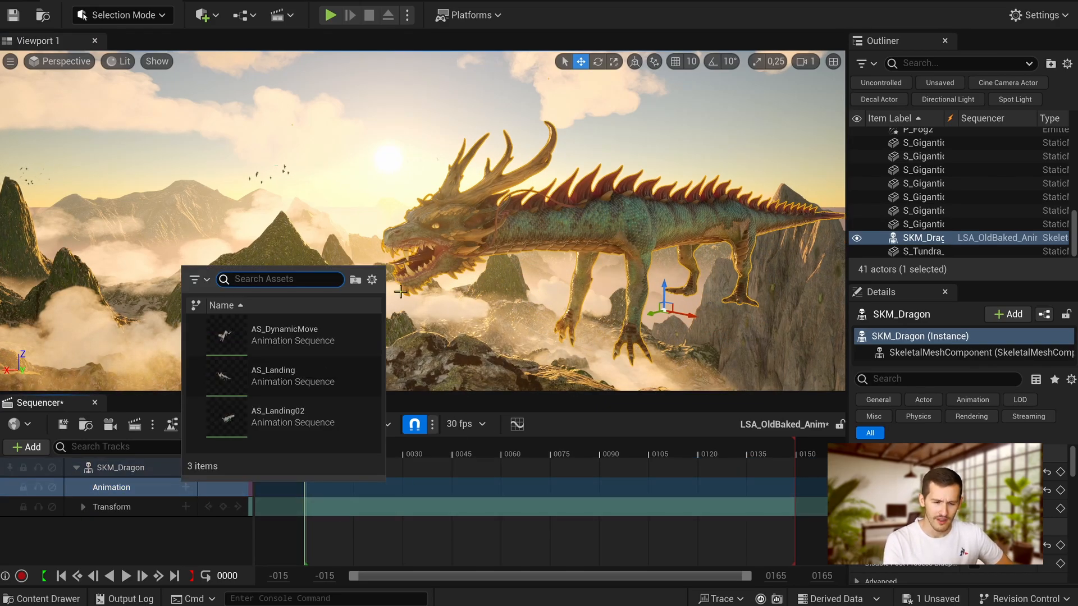
{"action": "left_click", "coordinate": [307, 336]}
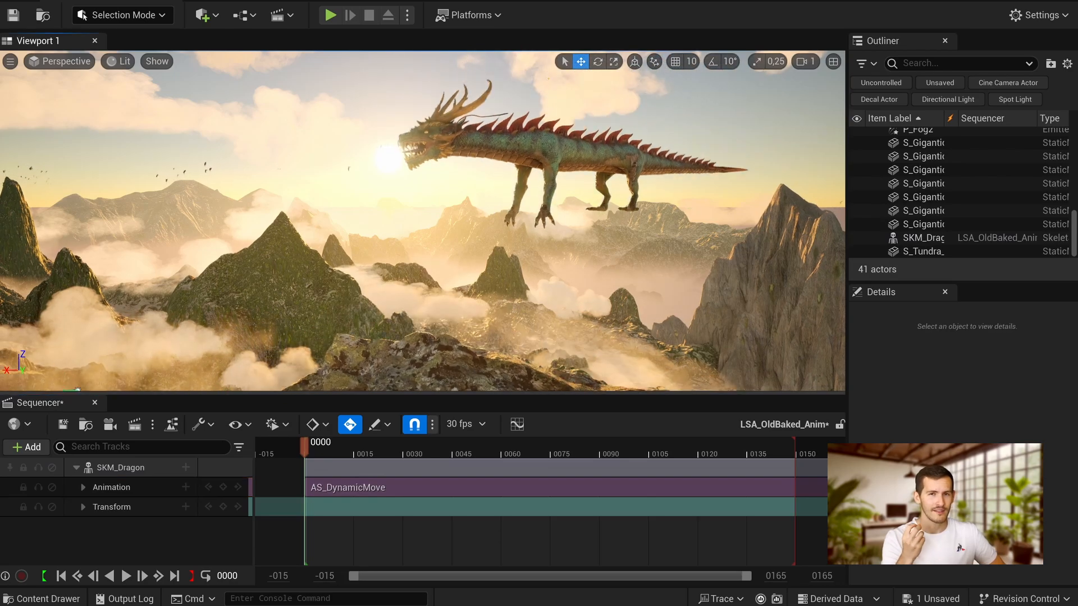
{"action": "mouse_move", "coordinate": [304, 444]}
{"action": "left_mouse_down"}
{"action": "mouse_move", "coordinate": [472, 444]}
{"action": "mouse_move", "coordinate": [307, 451]}
{"action": "left_mouse_up"}
{"action": "left_click", "coordinate": [470, 486]}
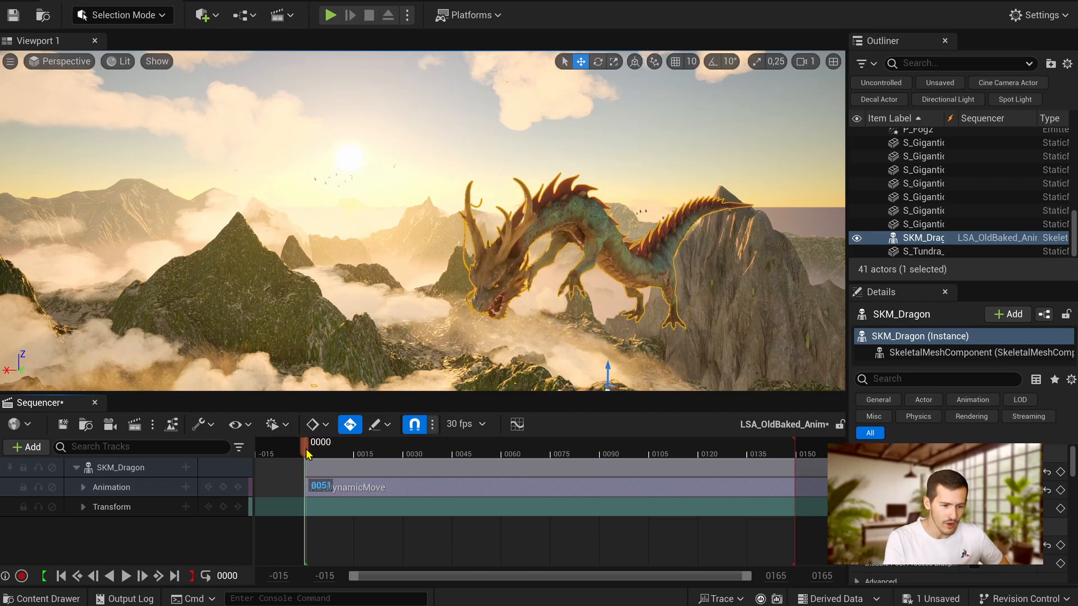
{"action": "key", "text": "space"}
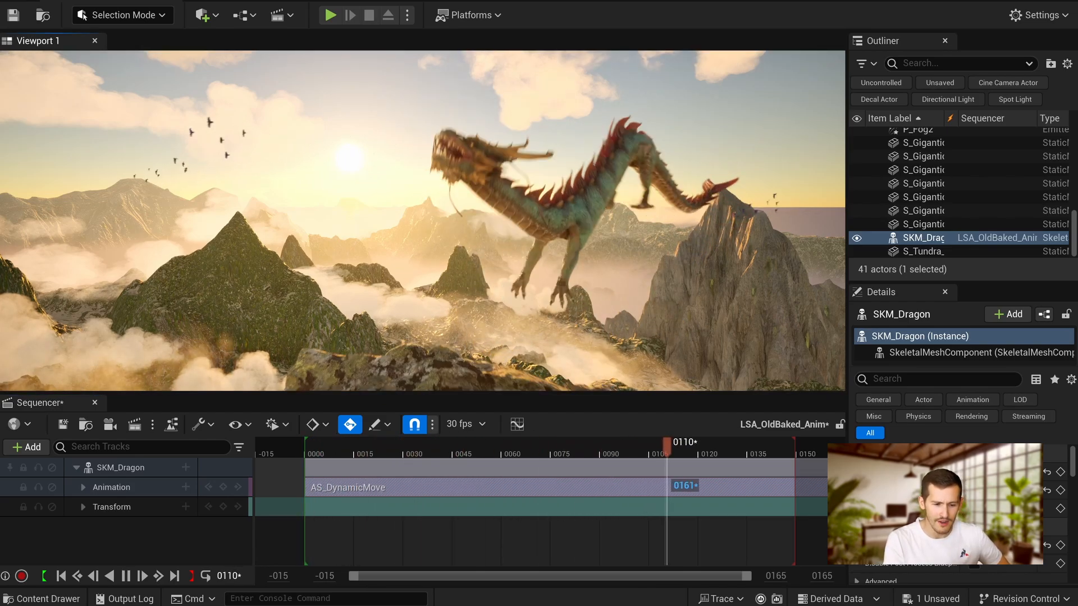
- Bake SKM_Dragon to the CR_Dragon_v1 control rig with the default baking options and scrub through the baked motion
{"action": "left_click_drag", "start_coordinate": [386, 448], "coordinate": [305, 459]}
{"action": "right_click", "coordinate": [117, 468]}
{"action": "mouse_move", "coordinate": [246, 357]}
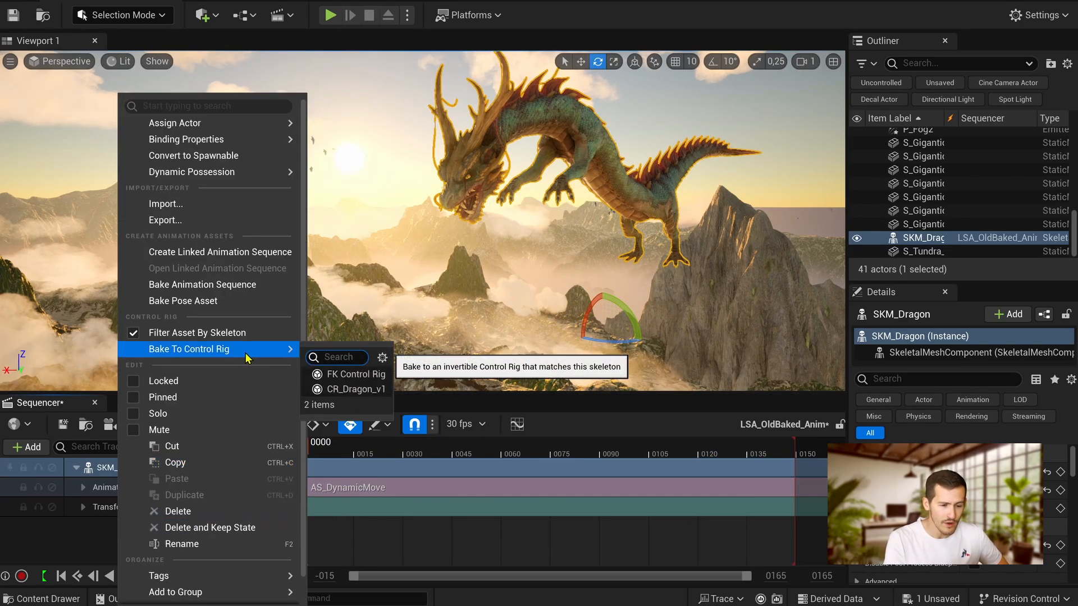
{"action": "left_click", "coordinate": [343, 390]}
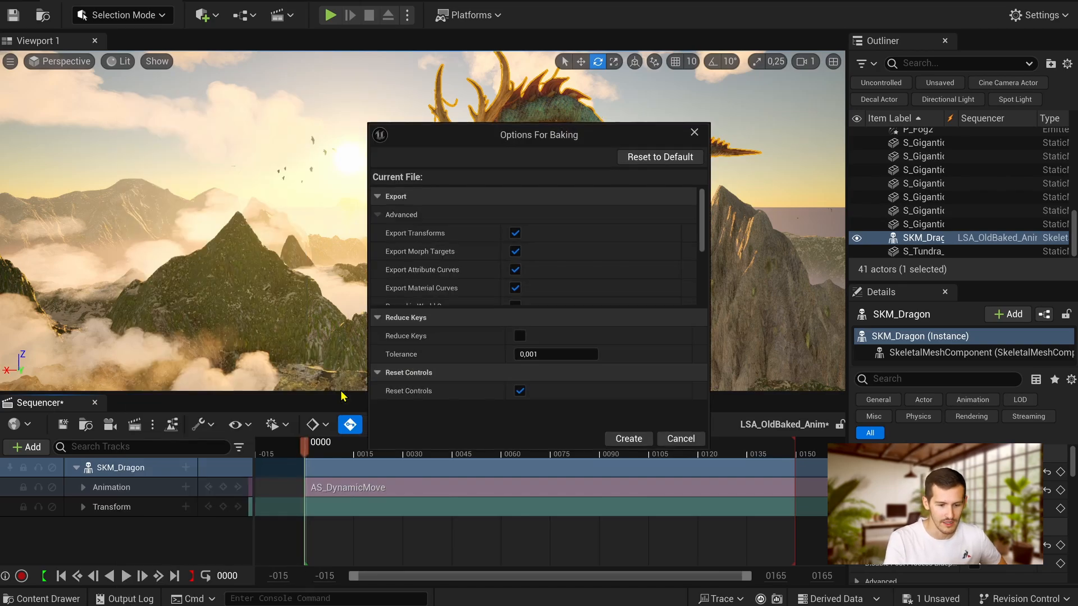
{"action": "left_click", "coordinate": [627, 439]}
{"action": "left_click_drag", "start_coordinate": [315, 449], "coordinate": [409, 451]}
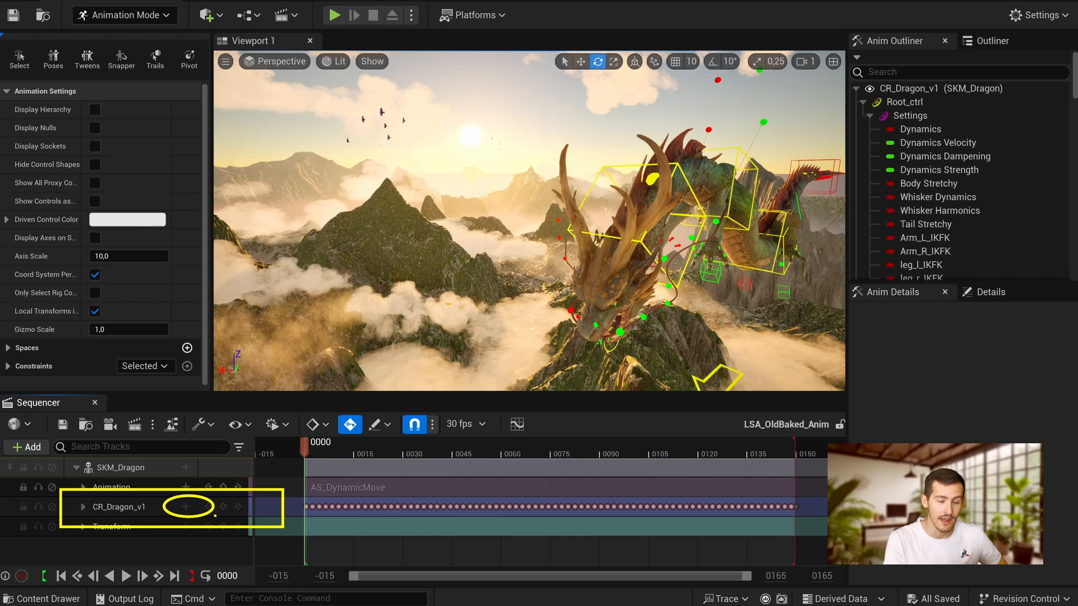
- Add an additive section to the CR_Dragon_v1 track
{"action": "left_click", "coordinate": [186, 507]}
{"action": "mouse_move", "coordinate": [211, 520]}
{"action": "left_click", "coordinate": [229, 539]}
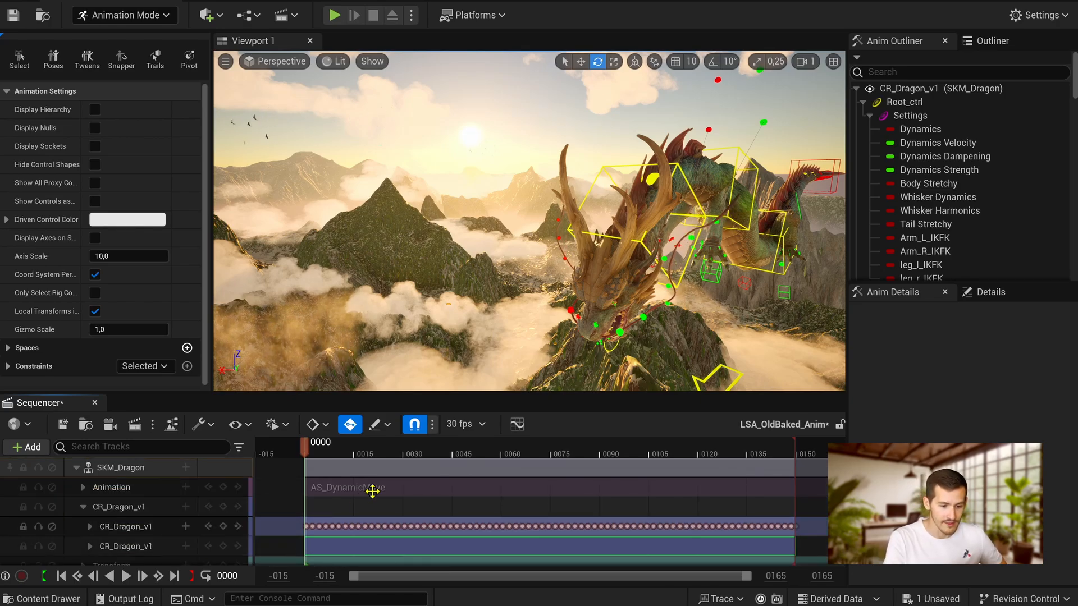
- Rotate head_ctrl to about 29.8, 24.3, -25.6 degrees at frame 0 on the additive section and play the animation
{"action": "left_click", "coordinate": [639, 236]}
{"action": "left_click_drag", "start_coordinate": [644, 239], "coordinate": [611, 202]}
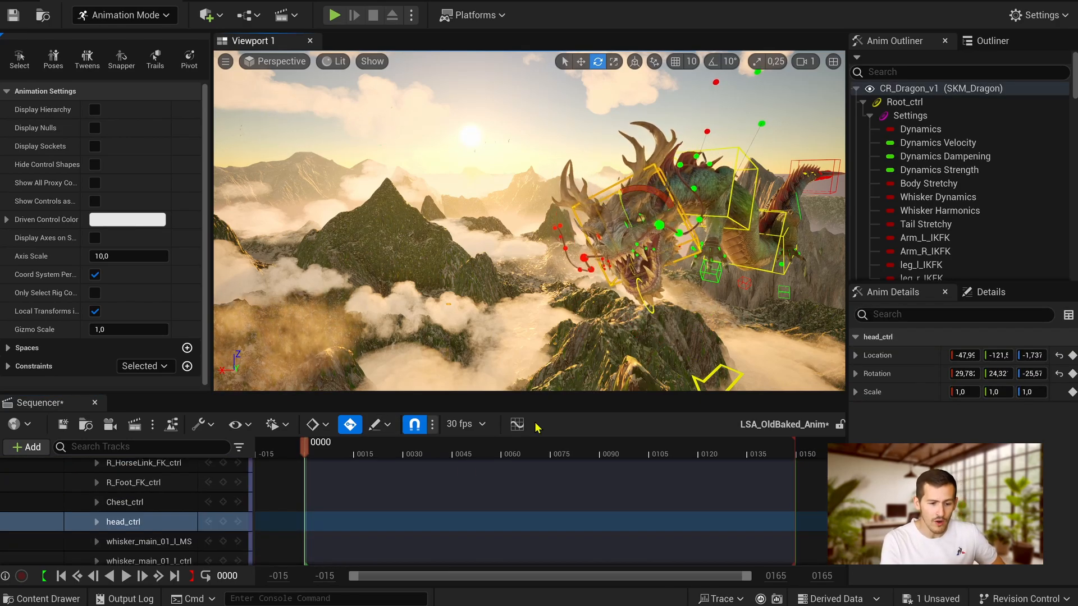
{"action": "left_click_drag", "start_coordinate": [305, 447], "coordinate": [348, 442]}
{"action": "key", "text": "space"}
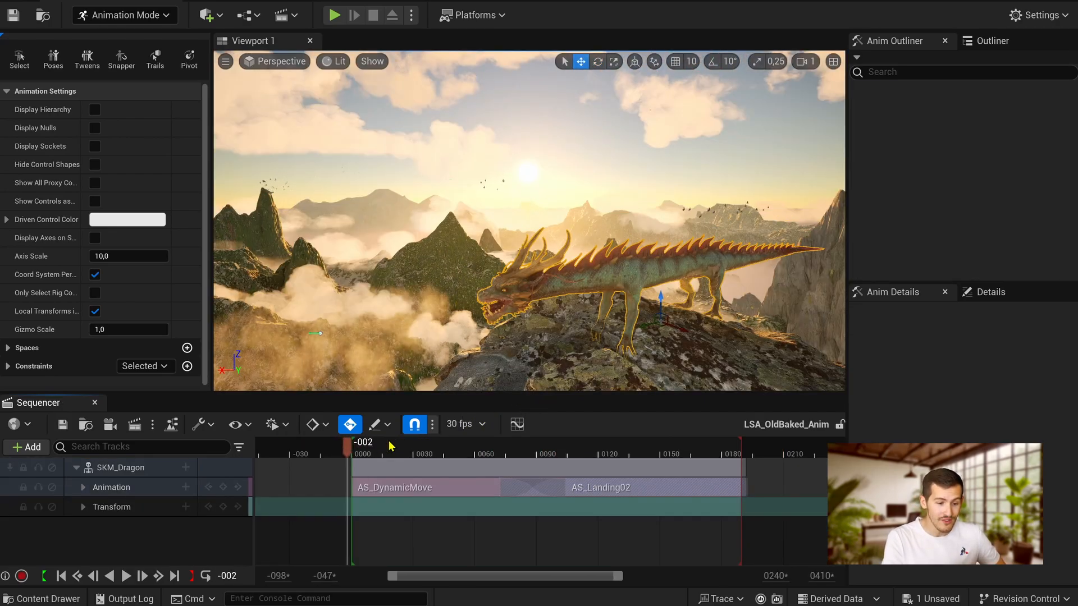
- Bake SKM_Dragon's blended AS_DynamicMove and AS_Landing02 animation to the CR_Dragon_v1 control rig, keeping the default options
{"action": "left_click", "coordinate": [61, 576]}
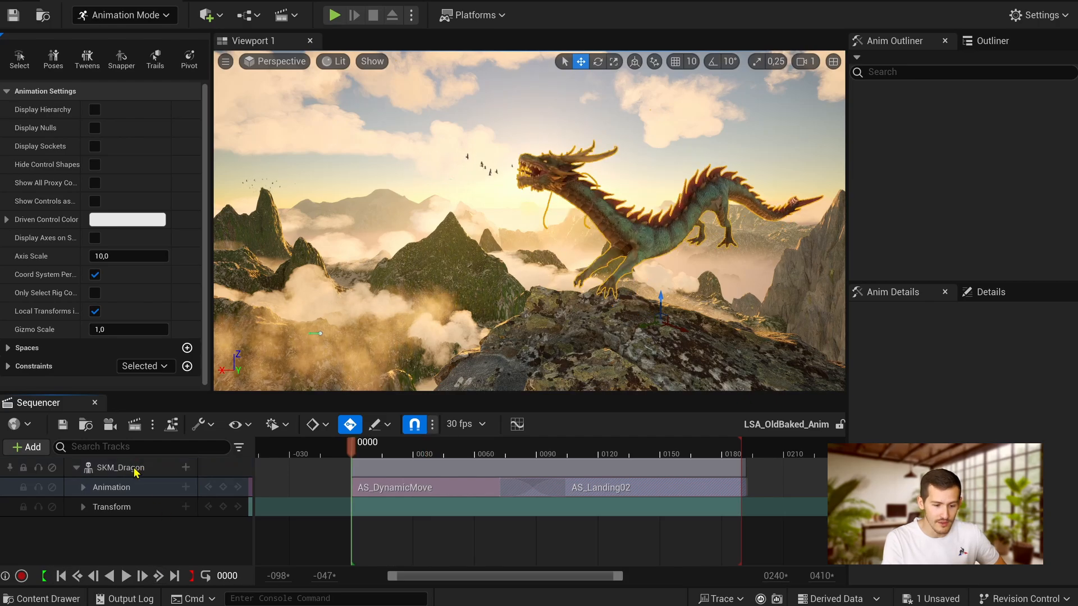
{"action": "right_click", "coordinate": [132, 469]}
{"action": "mouse_move", "coordinate": [284, 351]}
{"action": "left_click", "coordinate": [383, 393]}
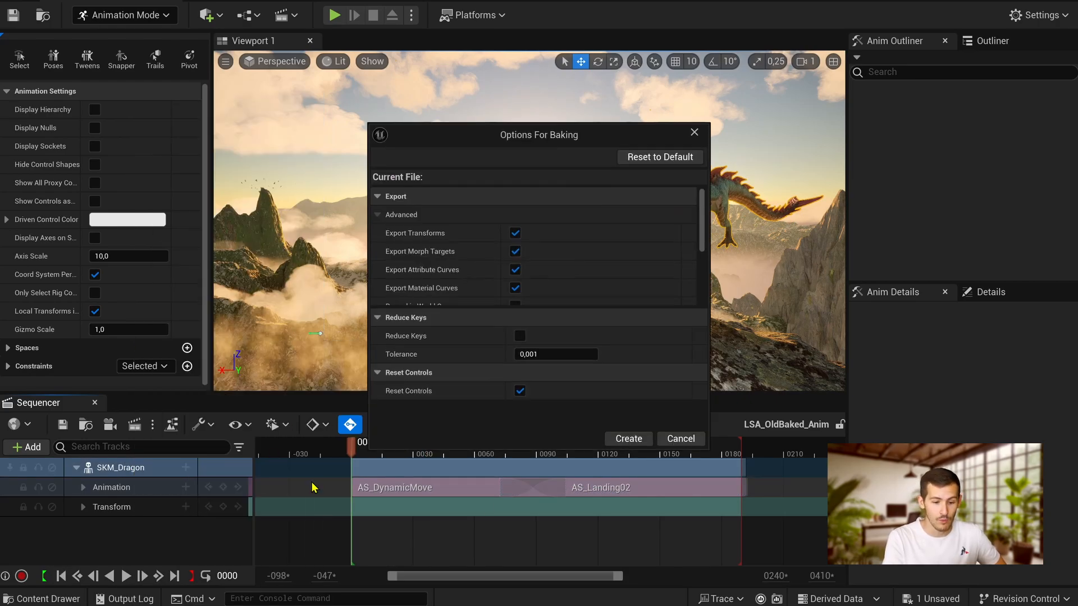
{"action": "left_click", "coordinate": [627, 439]}
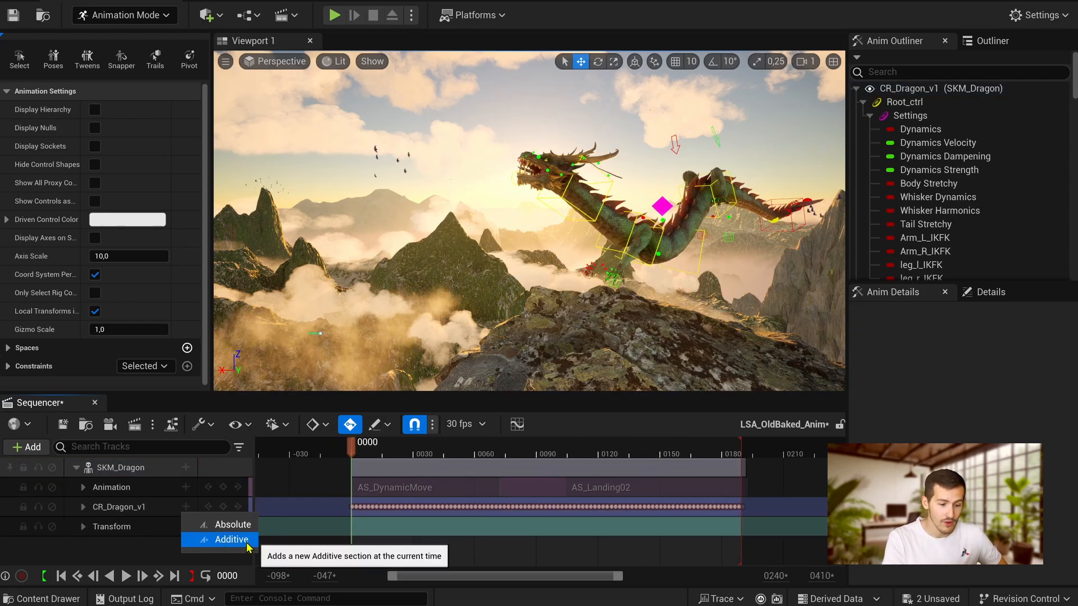
- Add an additive section over the baked AS_DynamicMove and AS_Landing02 motion on the CR_Dragon_v1 track and scrub the timeline
{"action": "left_click", "coordinate": [247, 541]}
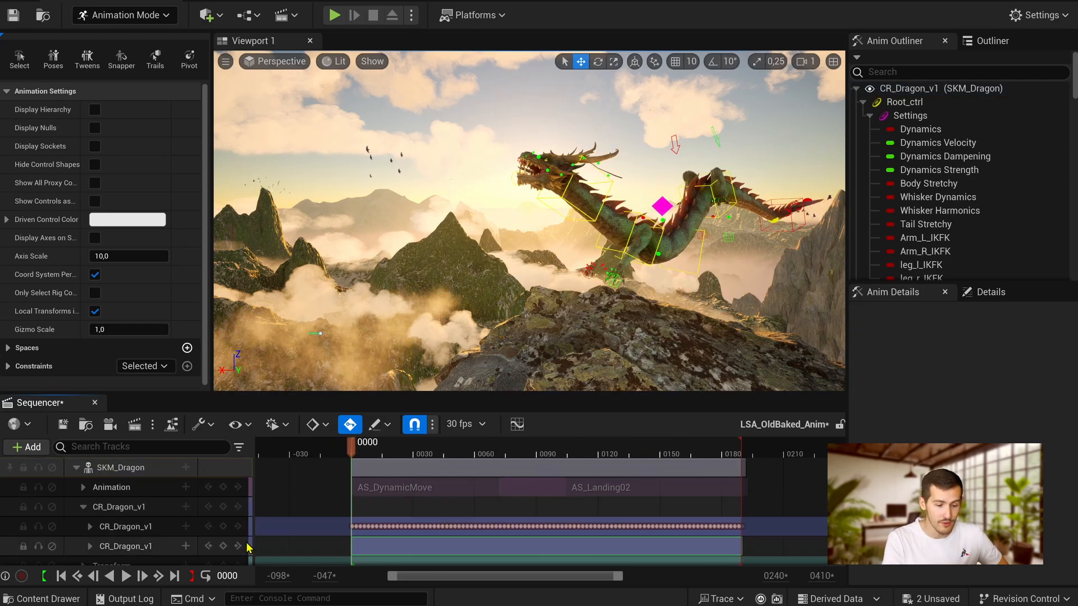
{"action": "left_click_drag", "start_coordinate": [352, 454], "coordinate": [646, 458]}
{"action": "left_click", "coordinate": [569, 279]}
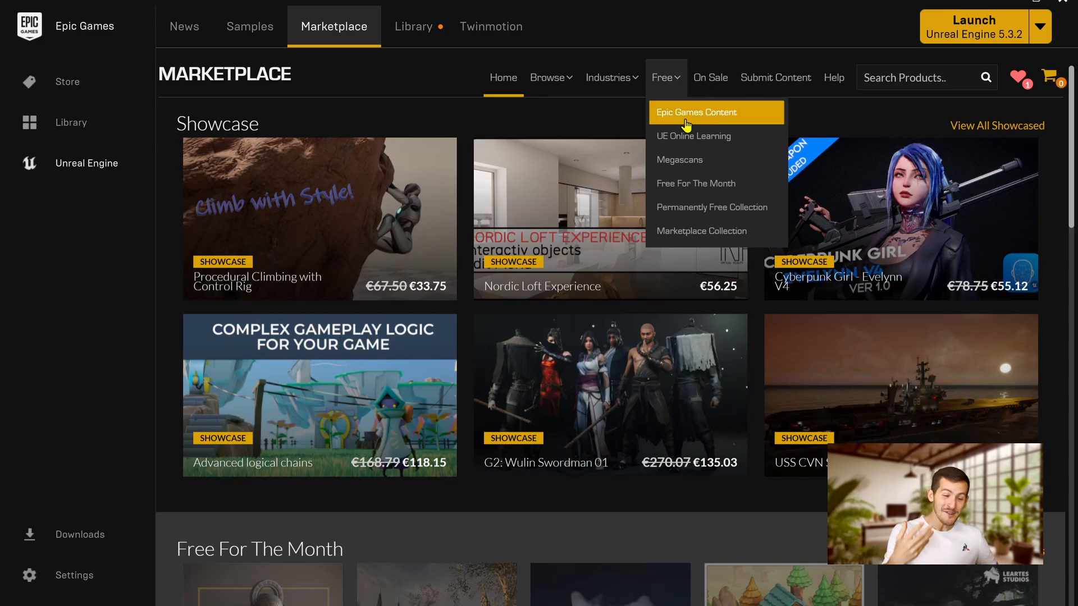
- Browse the free Epic Games content in the Epic Games Launcher marketplace and open the Control Rig Samples Pack
{"action": "left_click", "coordinate": [686, 114]}
{"action": "scroll", "coordinate": [797, 345], "scroll_direction": "down", "scroll_amount": 3}
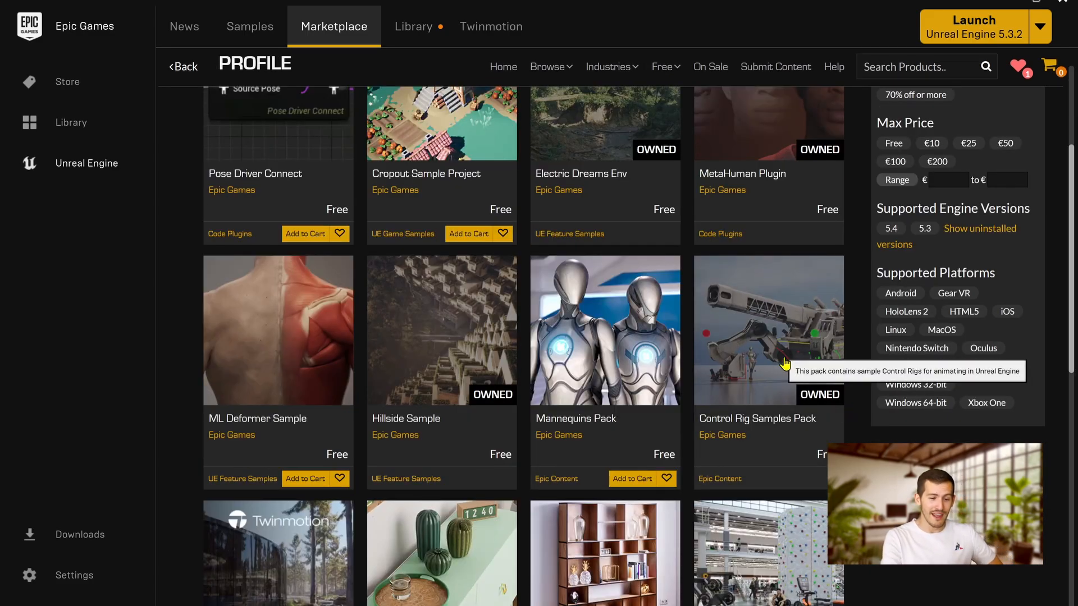
{"action": "left_click", "coordinate": [785, 364]}
{"action": "left_click", "coordinate": [344, 445]}
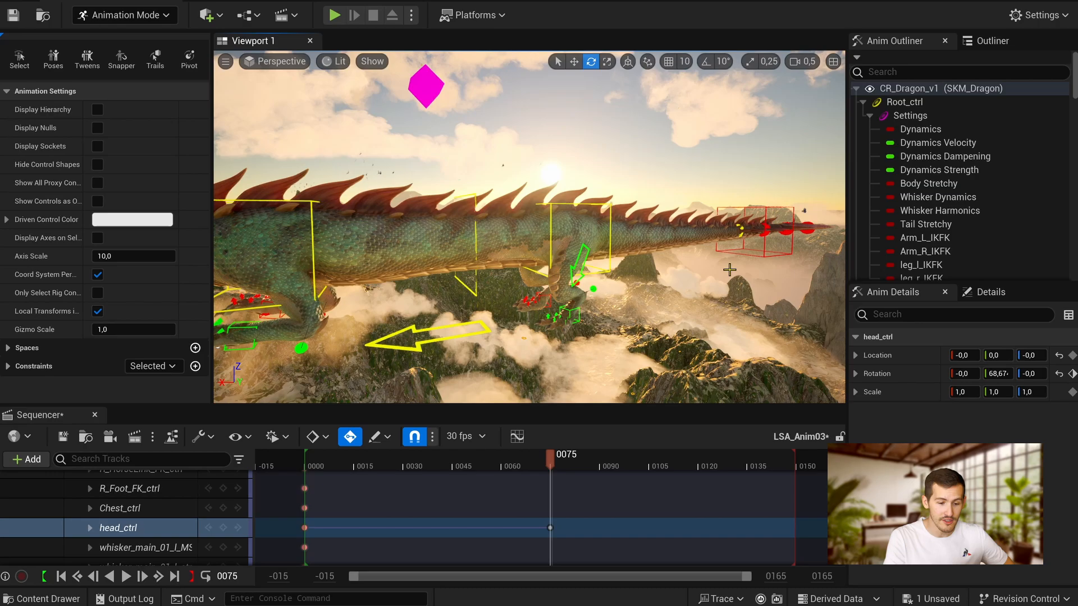
- Rotate tailend_ctrl about -61 degrees on its Y axis at frame 75
{"action": "left_click", "coordinate": [764, 232]}
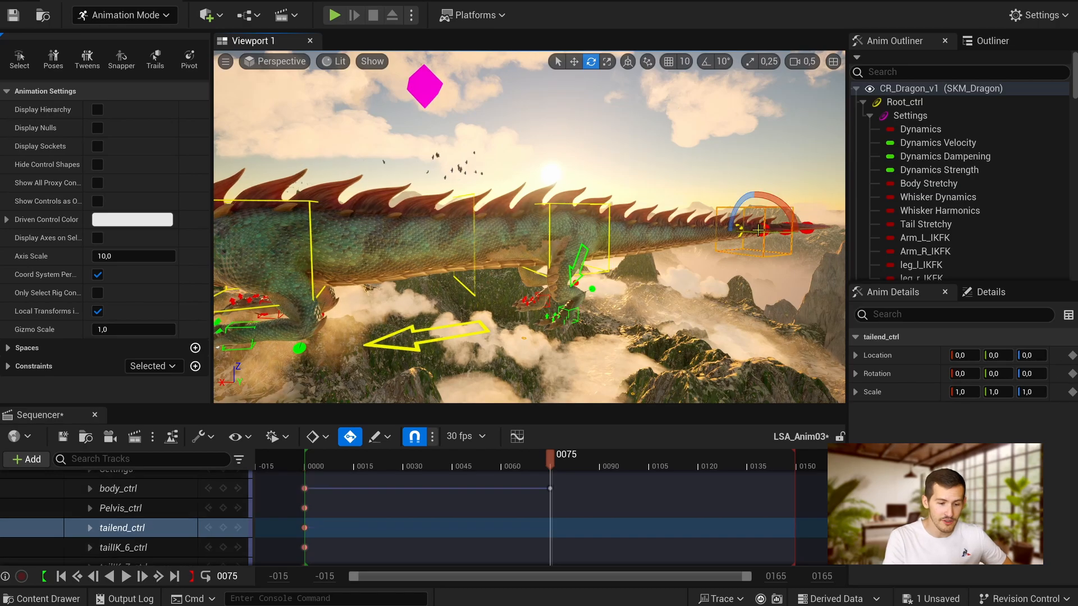
{"action": "left_click_drag", "start_coordinate": [764, 232], "coordinate": [764, 227]}
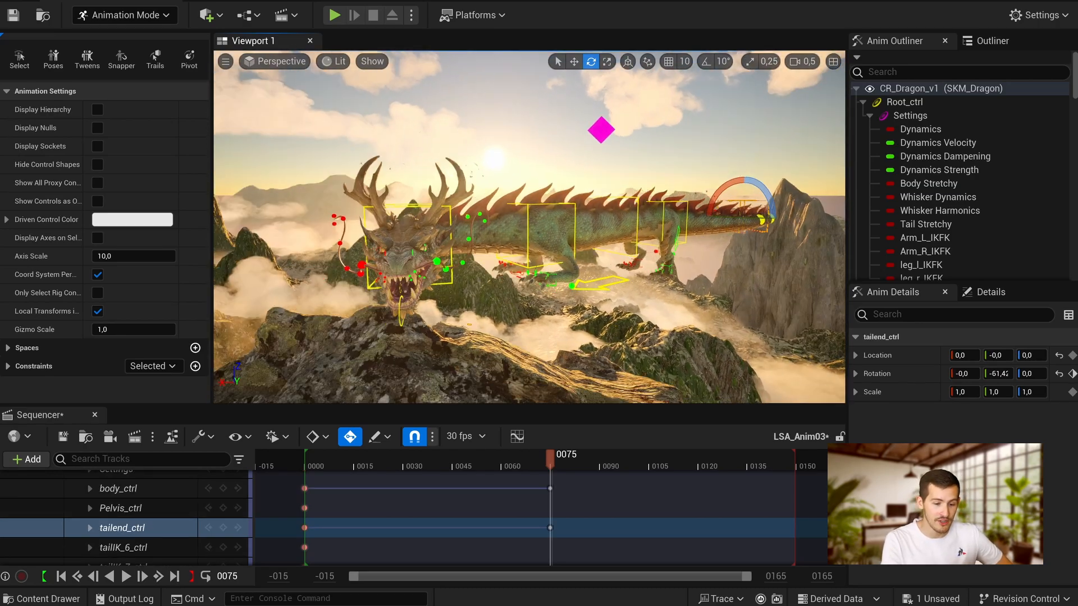
- Set the playback end to frame 120 and save the sequence with the CR_Dragon_v1 track collapsed
{"action": "left_click_drag", "start_coordinate": [549, 458], "coordinate": [641, 489]}
{"action": "left_click", "coordinate": [191, 577]}
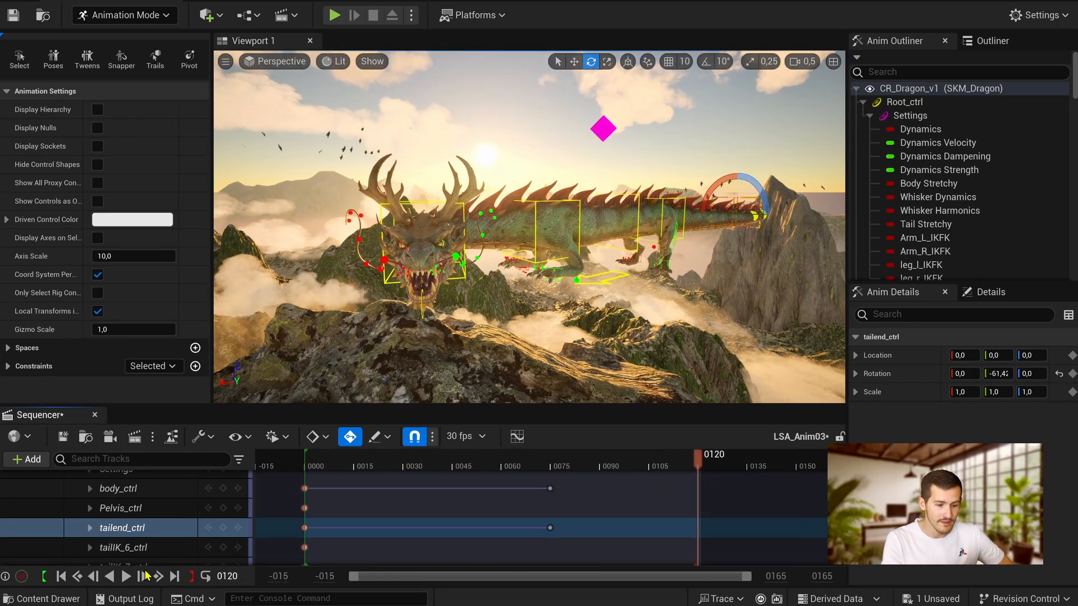
{"action": "scroll", "coordinate": [151, 539], "scroll_direction": "up", "scroll_amount": 3}
{"action": "left_click", "coordinate": [83, 500]}
{"action": "left_click", "coordinate": [63, 436]}
{"action": "left_click", "coordinate": [62, 576]}
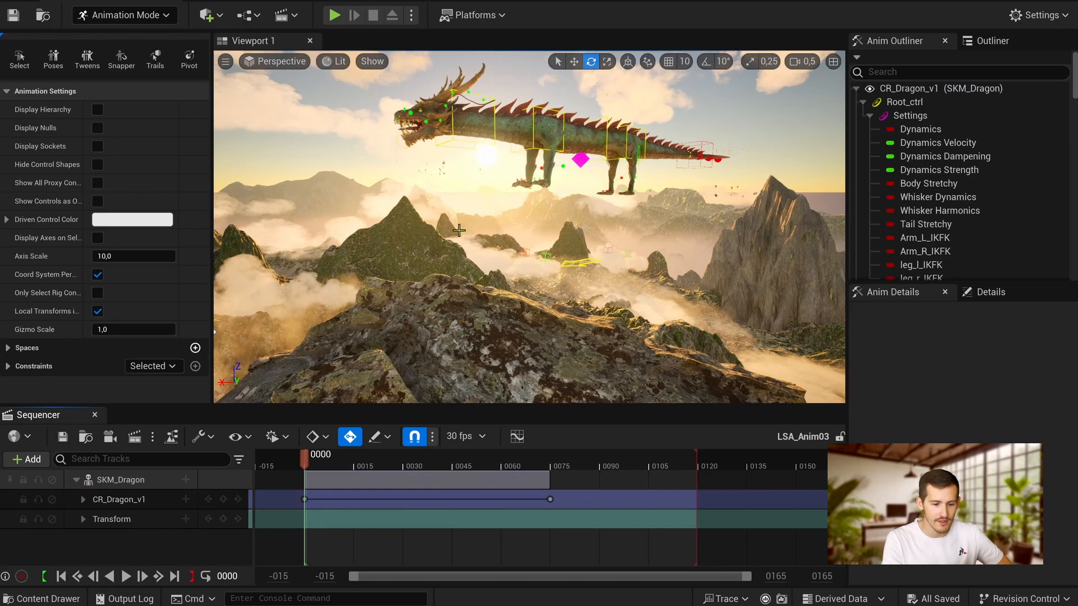
- Bake SKM_Dragon to an animation sequence named AS_Landing02 in the Dragon_Animation folder and inspect its preview
{"action": "right_click", "coordinate": [127, 480]}
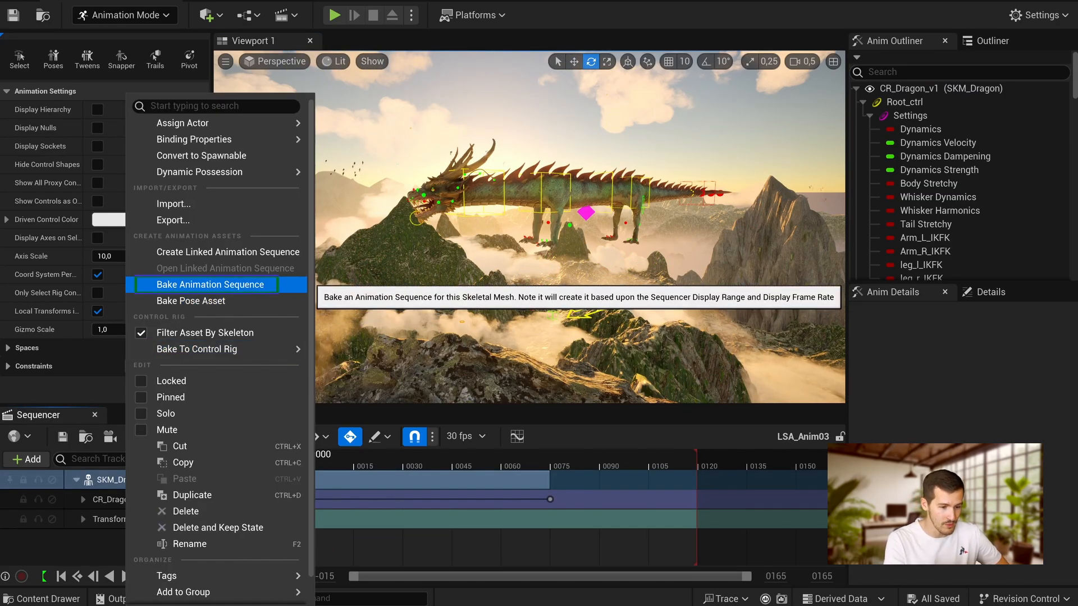
{"action": "left_click", "coordinate": [193, 286]}
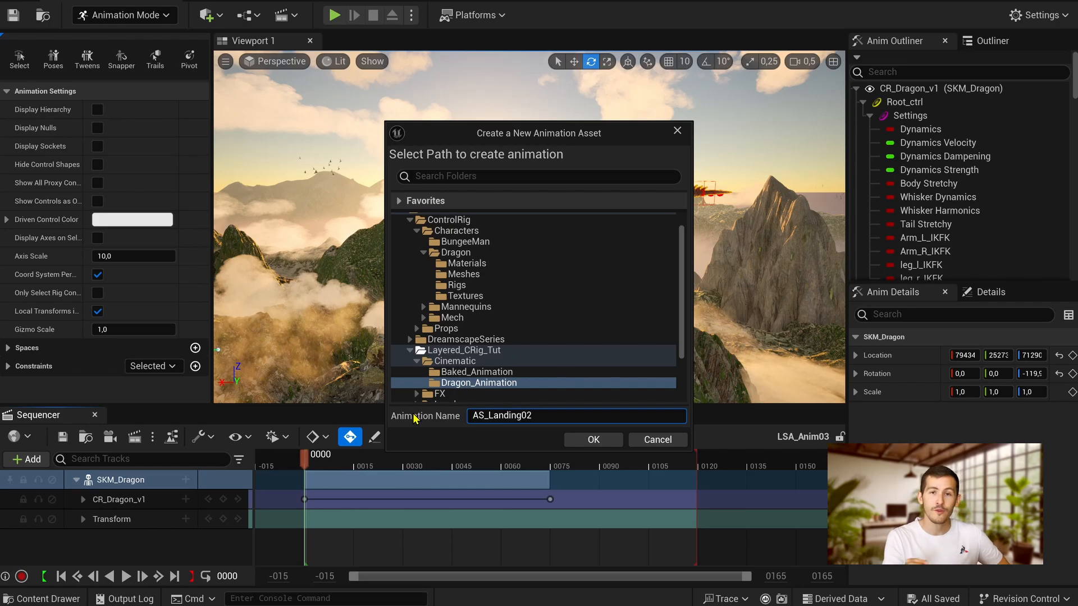
{"action": "left_click", "coordinate": [593, 439]}
{"action": "left_click", "coordinate": [544, 438]}
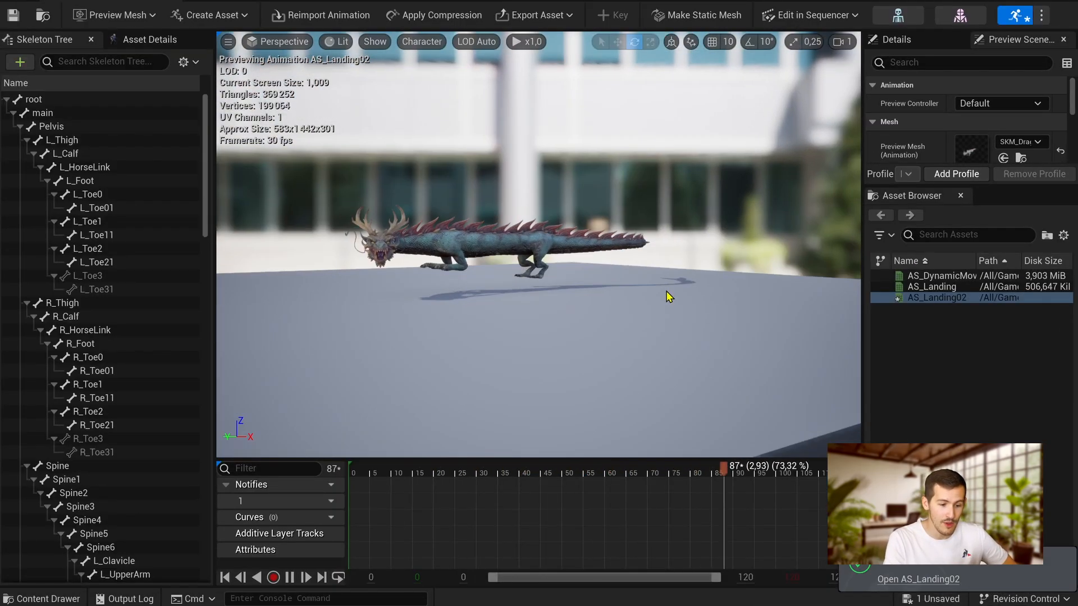
{"action": "scroll", "coordinate": [667, 292], "scroll_direction": "up", "scroll_amount": 4}
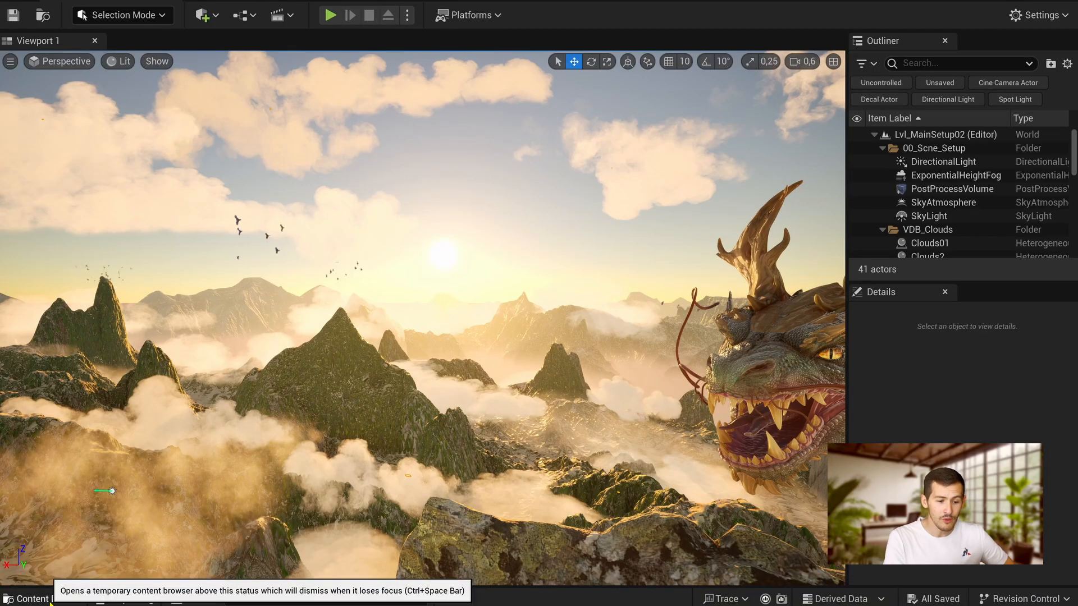
- Open the CR_Dragon_v1 control rig from the Dragon Rigs folder and examine the Backwards Solve section of its graph
{"action": "left_click", "coordinate": [28, 599]}
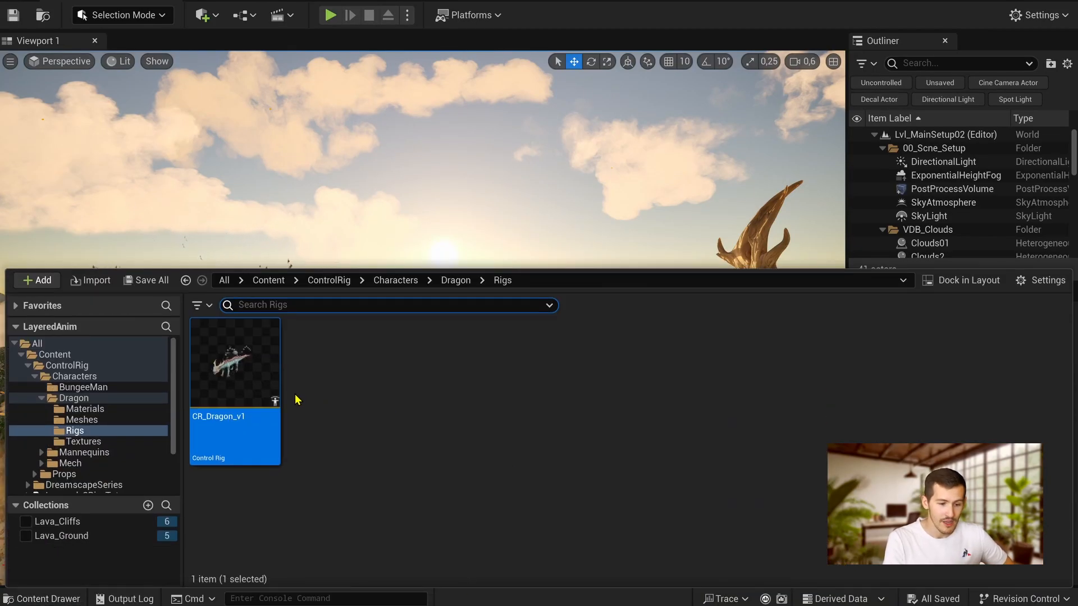
{"action": "double_click", "coordinate": [247, 379]}
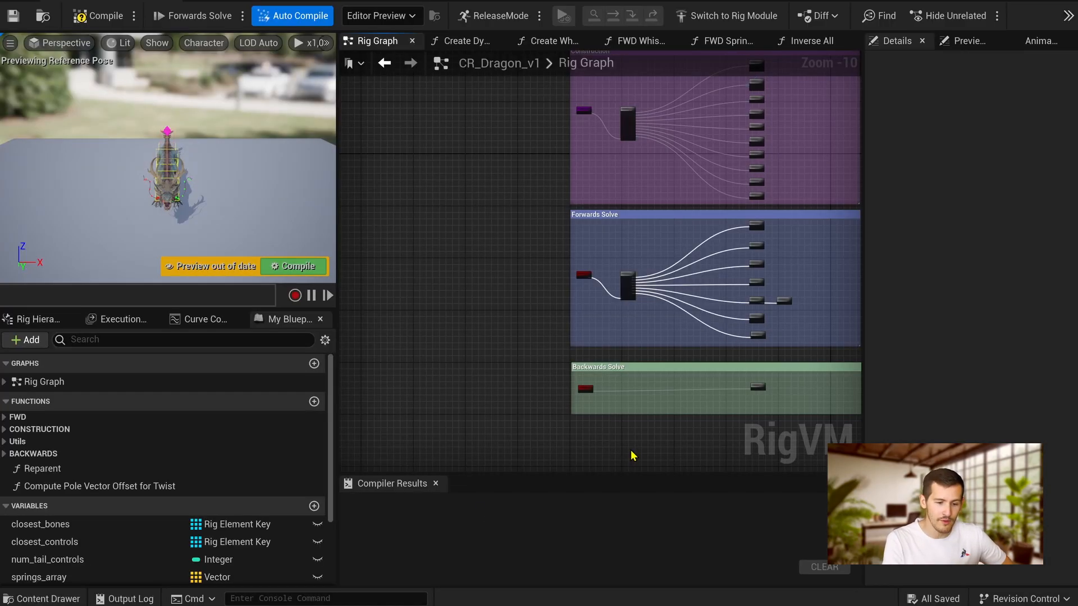
{"action": "scroll", "coordinate": [493, 342], "scroll_direction": "up", "scroll_amount": 5}
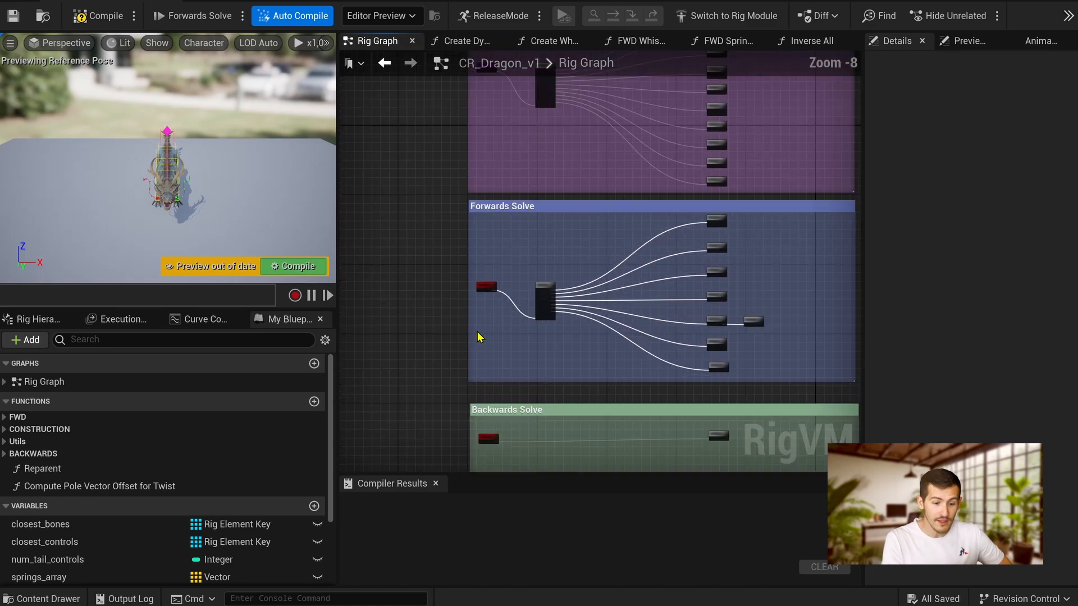
{"action": "right_click_drag", "start_coordinate": [537, 363], "coordinate": [526, 70]}
{"action": "scroll", "coordinate": [551, 210], "scroll_direction": "up", "scroll_amount": 3}
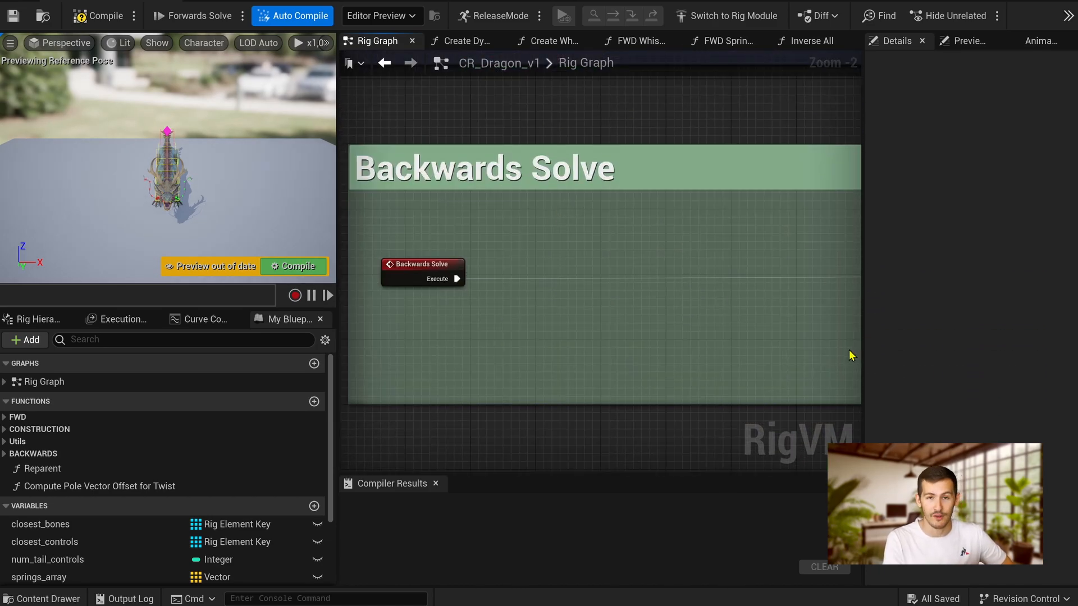
{"action": "right_click_drag", "start_coordinate": [852, 355], "coordinate": [535, 353]}
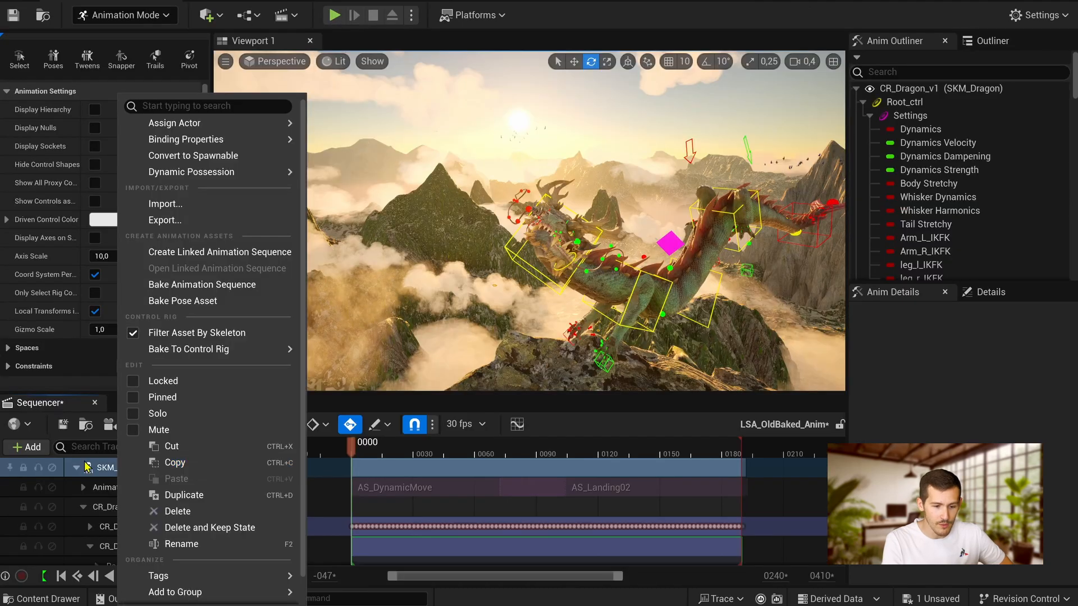
- Try to bake SKM_Dragon to the CR_Dragon_v1 control rig again
{"action": "mouse_move", "coordinate": [270, 355]}
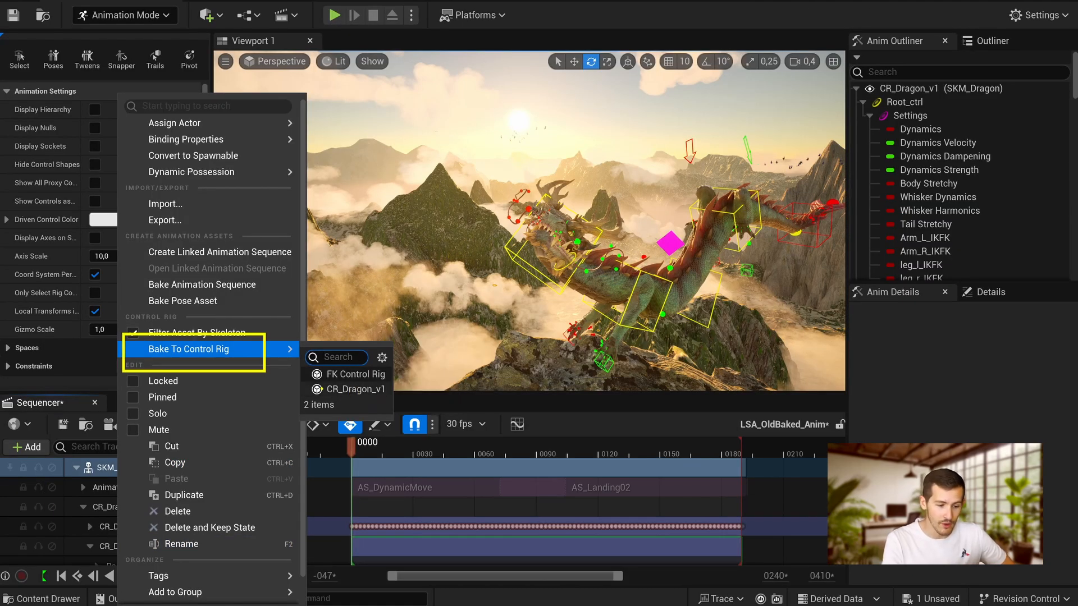
{"action": "left_click", "coordinate": [355, 389]}
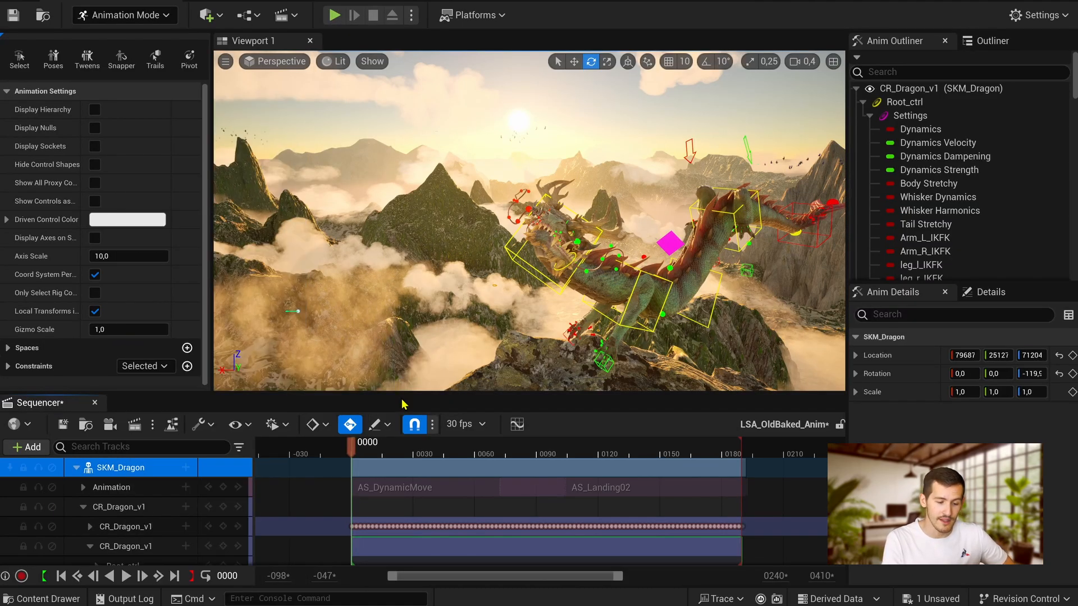
- Examine the Backwards Solve event and its connection in the CR_Dragon_v1 rig graph
{"action": "right_click_drag", "start_coordinate": [590, 306], "coordinate": [528, 331]}
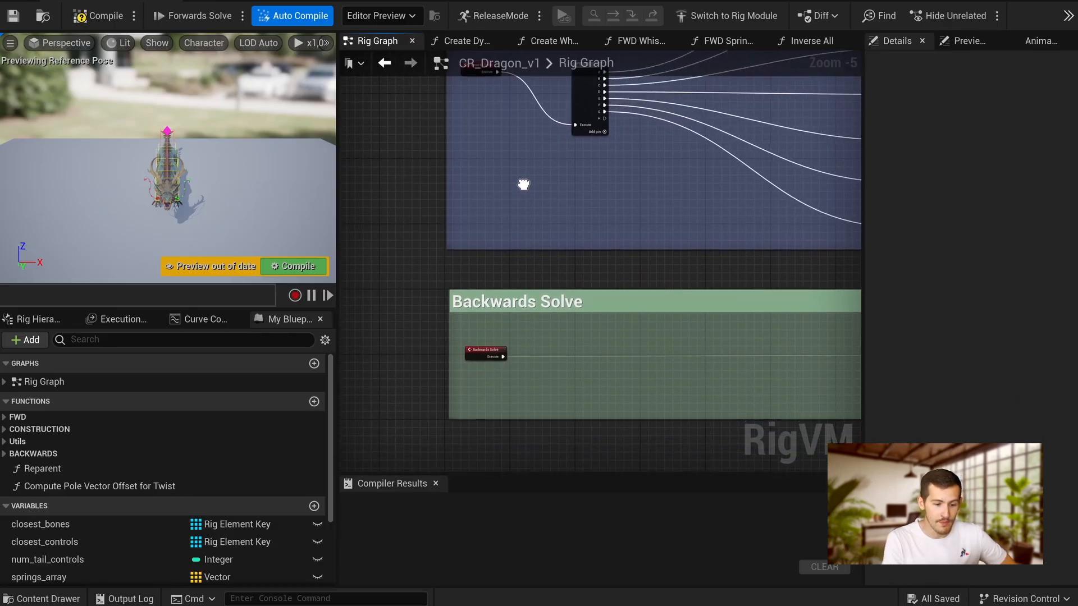
{"action": "right_click_drag", "start_coordinate": [522, 180], "coordinate": [524, 69]}
{"action": "scroll", "coordinate": [551, 211], "scroll_direction": "up", "scroll_amount": 3}
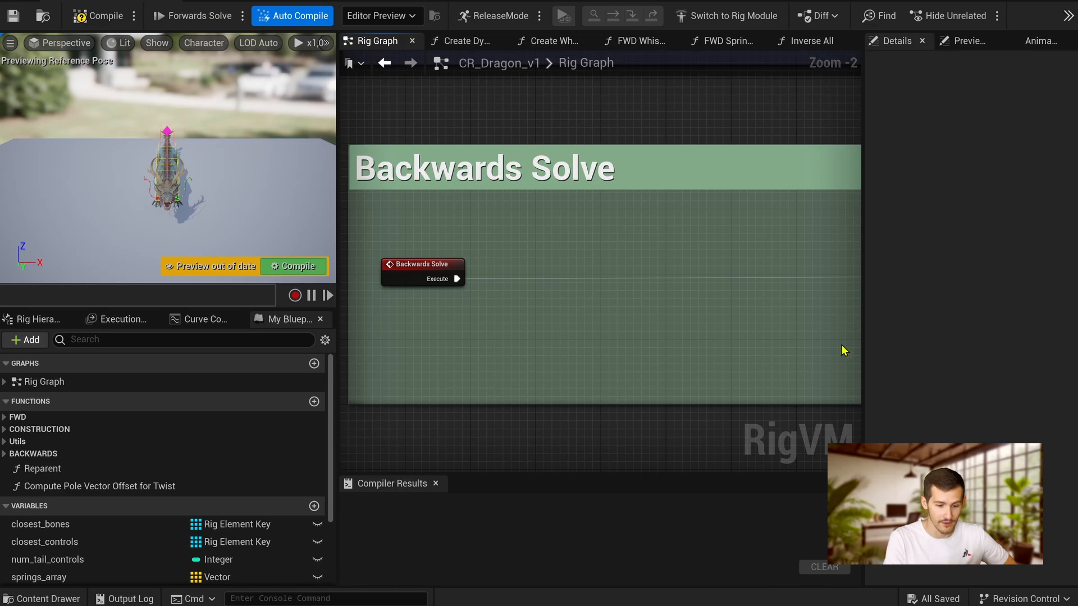
{"action": "right_click_drag", "start_coordinate": [842, 350], "coordinate": [628, 352]}
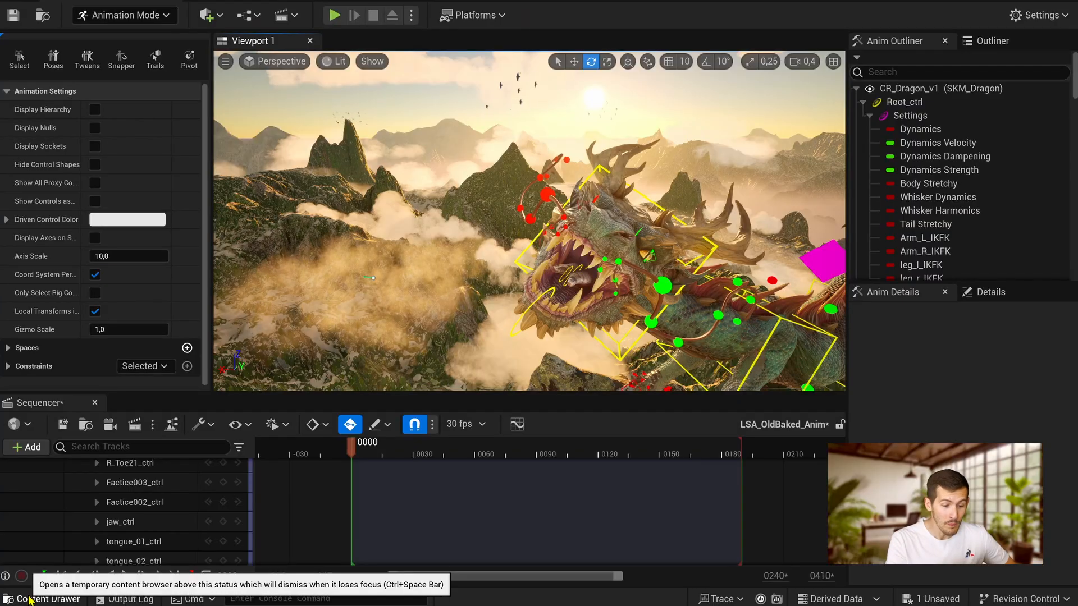
- Open the CR_Dragon_v1 control rig and examine the Inverse All node in the Backwards Solve section of its graph
{"action": "left_click", "coordinate": [44, 599]}
{"action": "left_click", "coordinate": [75, 369]}
{"action": "double_click", "coordinate": [235, 359]}
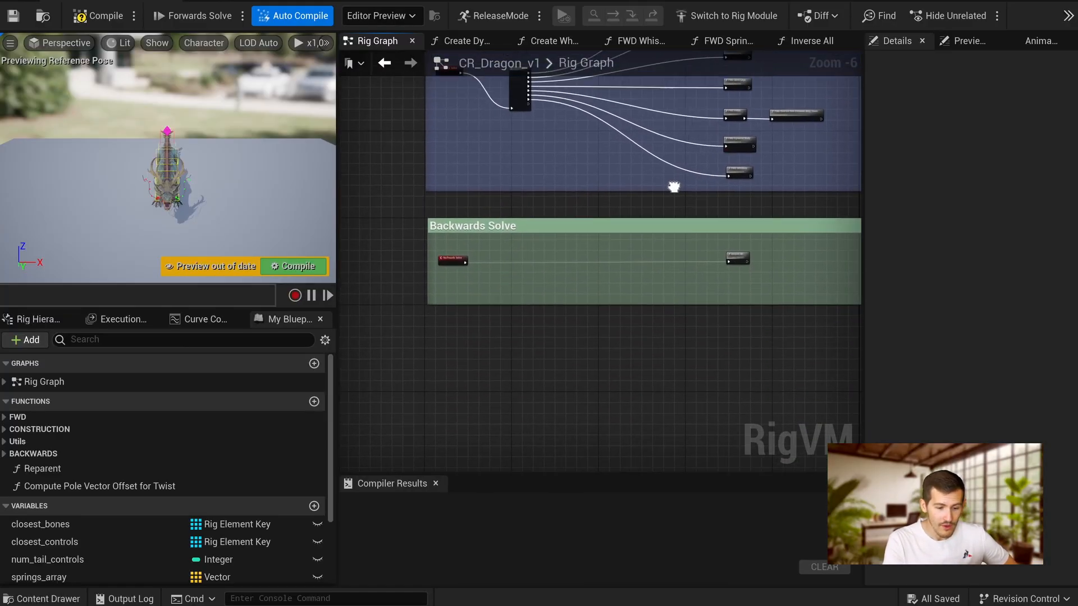
{"action": "scroll", "coordinate": [629, 275], "scroll_direction": "up", "scroll_amount": 3}
{"action": "right_click_drag", "start_coordinate": [630, 275], "coordinate": [415, 259]}
{"action": "left_click", "coordinate": [595, 214]}
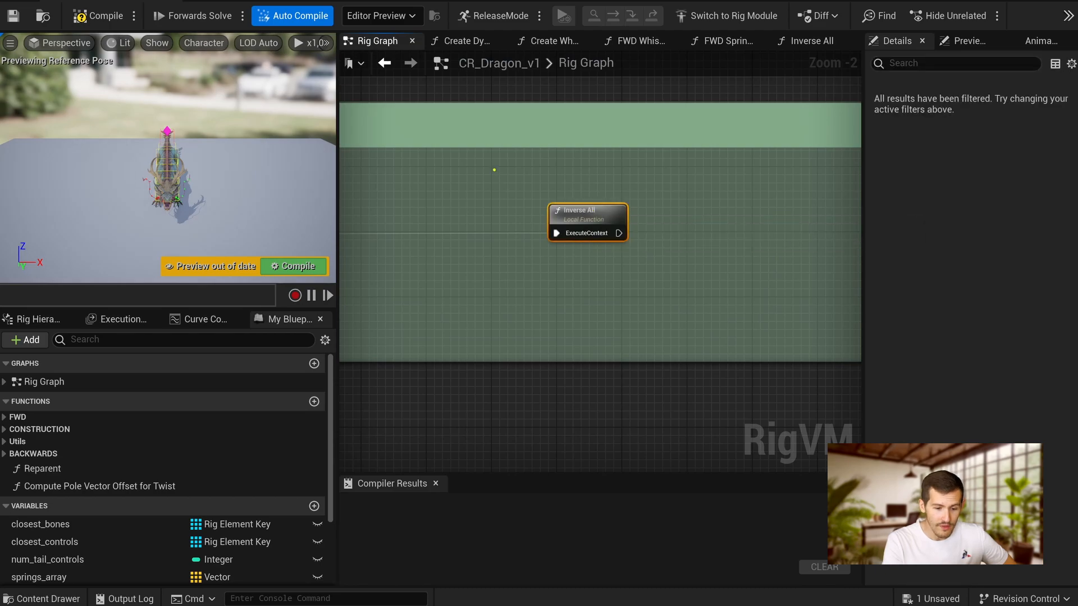
- Examine the node chain of the Inverse All function, covering its Sequence, Parent Constraint and Set Bool Channel nodes
{"action": "left_click", "coordinate": [809, 41]}
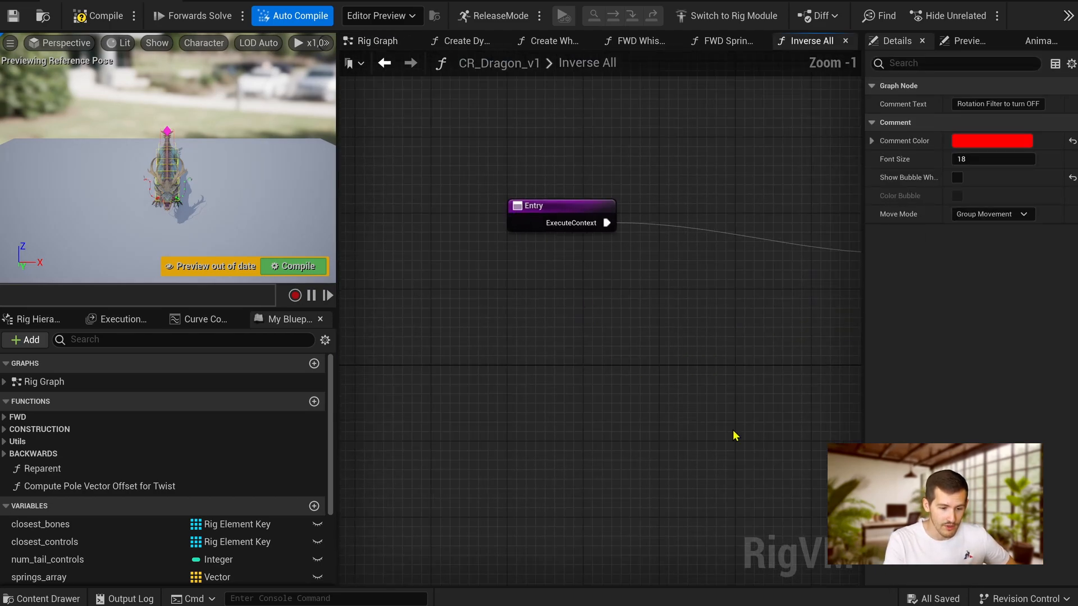
{"action": "right_click_drag", "start_coordinate": [734, 435], "coordinate": [211, 421]}
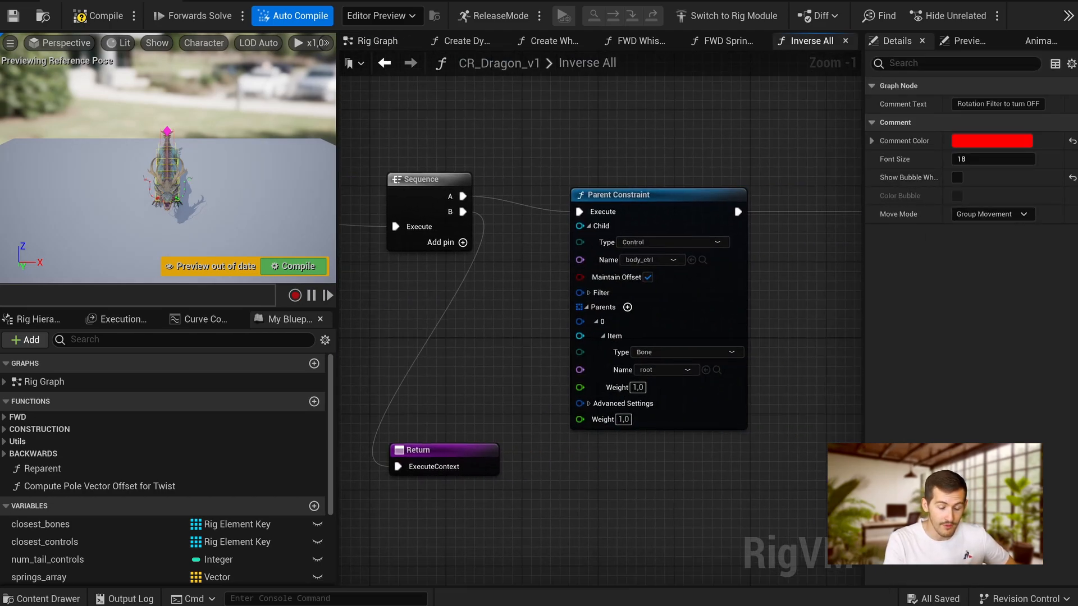
{"action": "mouse_move", "coordinate": [815, 380]}
{"action": "right_mouse_down"}
{"action": "mouse_move", "coordinate": [306, 340]}
{"action": "mouse_move", "coordinate": [23, 334]}
{"action": "right_mouse_up"}
{"action": "right_click_drag", "start_coordinate": [727, 457], "coordinate": [338, 443]}
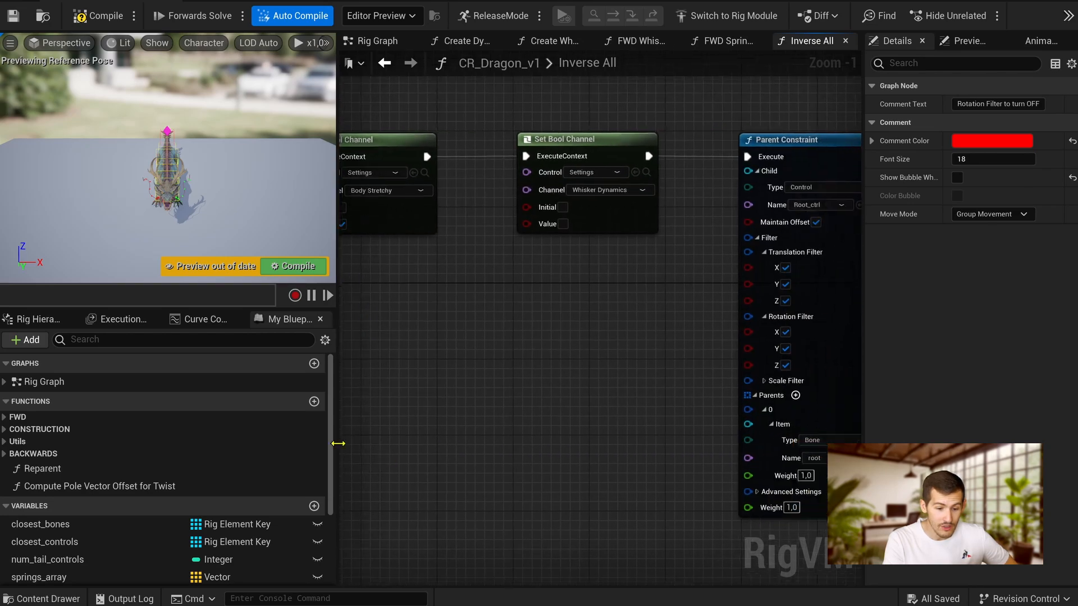
{"action": "right_click_drag", "start_coordinate": [708, 413], "coordinate": [339, 395]}
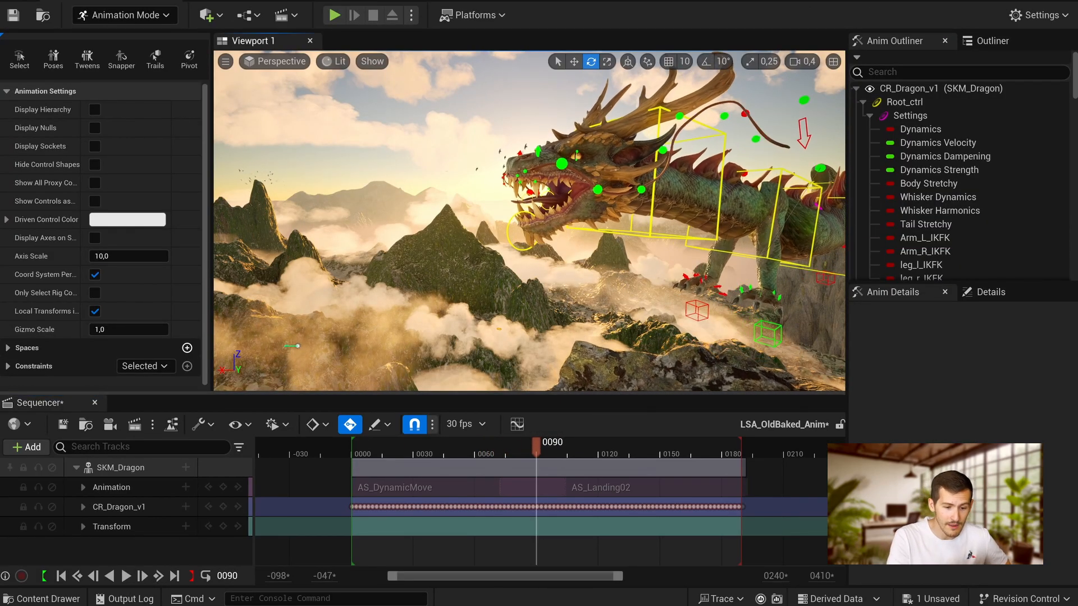
- Add an Additive section to the baked CR_Dragon_v1 track and extend its start to frame 0
{"action": "key", "text": "d"}
{"action": "right_click_drag", "start_coordinate": [529, 220], "coordinate": [487, 220]}
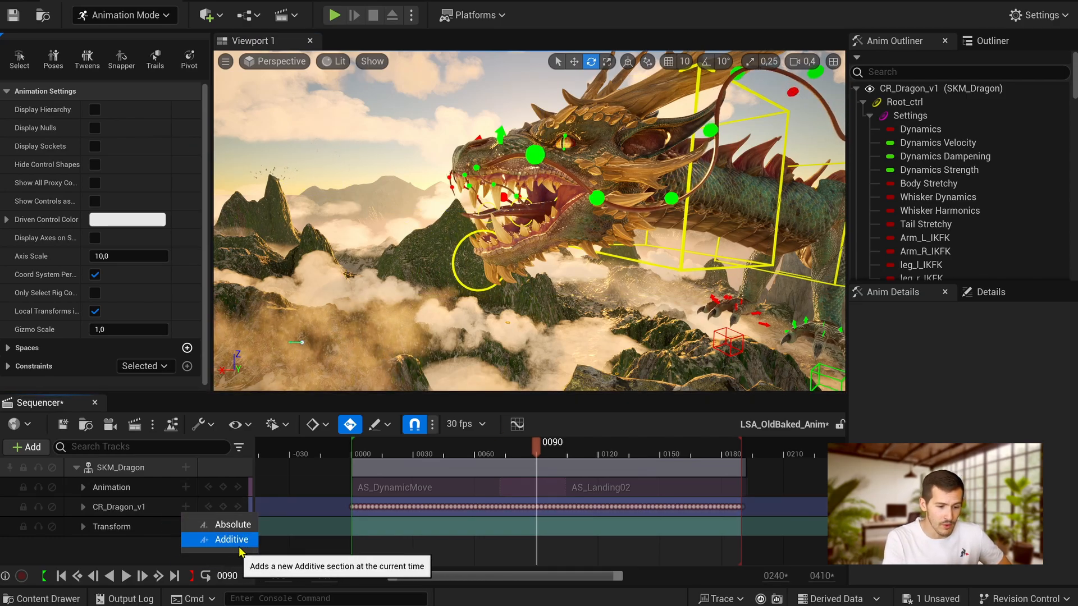
{"action": "left_click", "coordinate": [240, 546]}
{"action": "left_click_drag", "start_coordinate": [547, 546], "coordinate": [361, 545]}
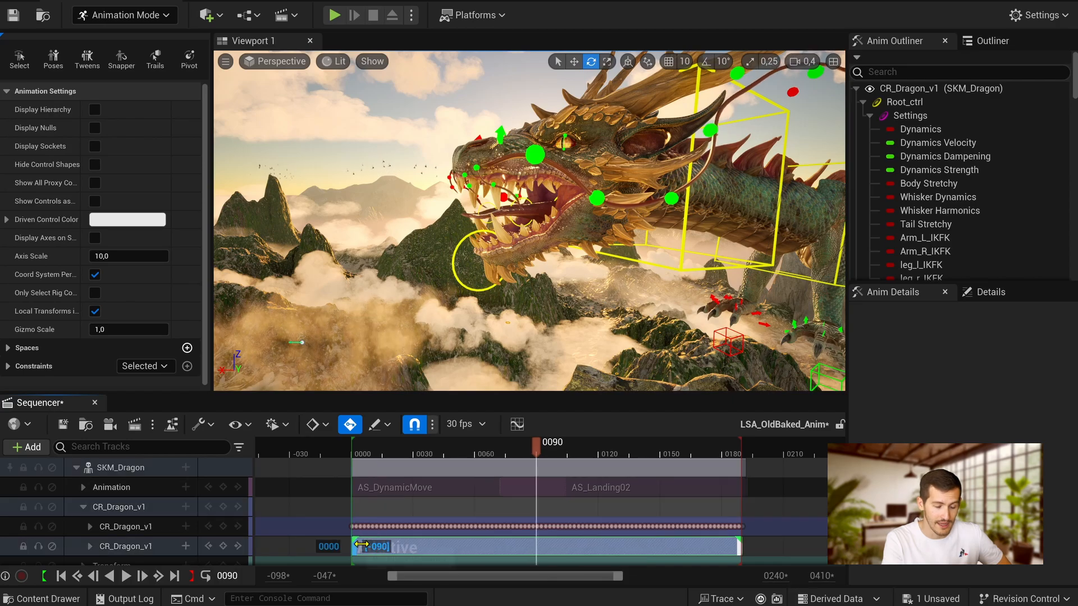
- Rotate jaw_ctrl about 16.7 degrees on the additive layer to close the dragon's mouth, and play the result
{"action": "left_click", "coordinate": [461, 243]}
{"action": "left_click_drag", "start_coordinate": [582, 206], "coordinate": [584, 239]}
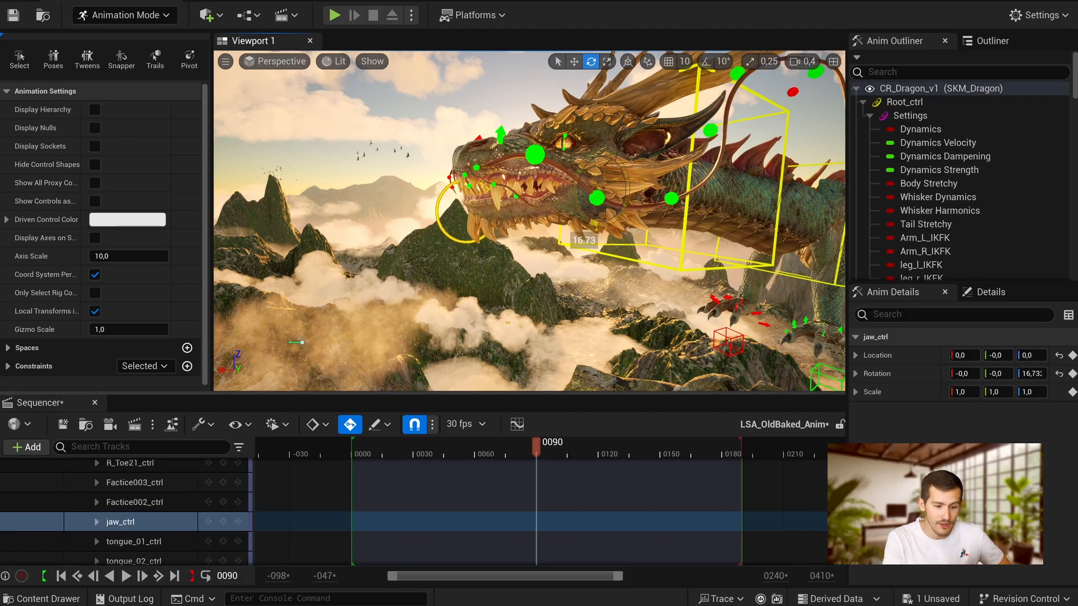
{"action": "mouse_move", "coordinate": [536, 448]}
{"action": "left_mouse_down"}
{"action": "mouse_move", "coordinate": [481, 447]}
{"action": "mouse_move", "coordinate": [534, 448]}
{"action": "left_mouse_up"}
{"action": "key", "text": "space"}
{"action": "key", "text": "space"}
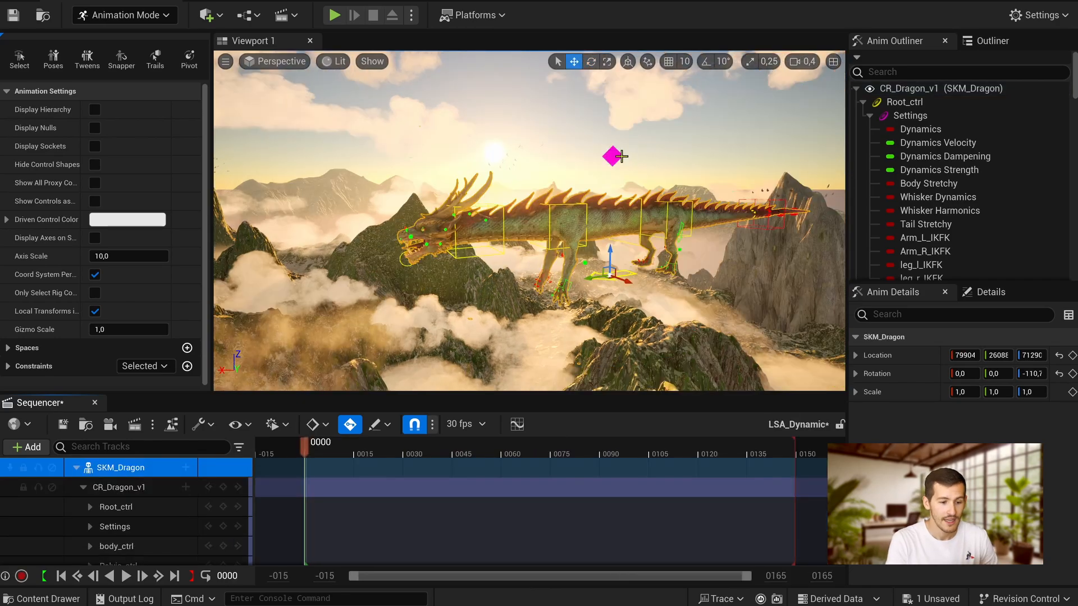
- Select the Settings control in LSA_Dynamic to inspect its attributes, and move the dragon's neck control up and forward
{"action": "left_click", "coordinate": [617, 157]}
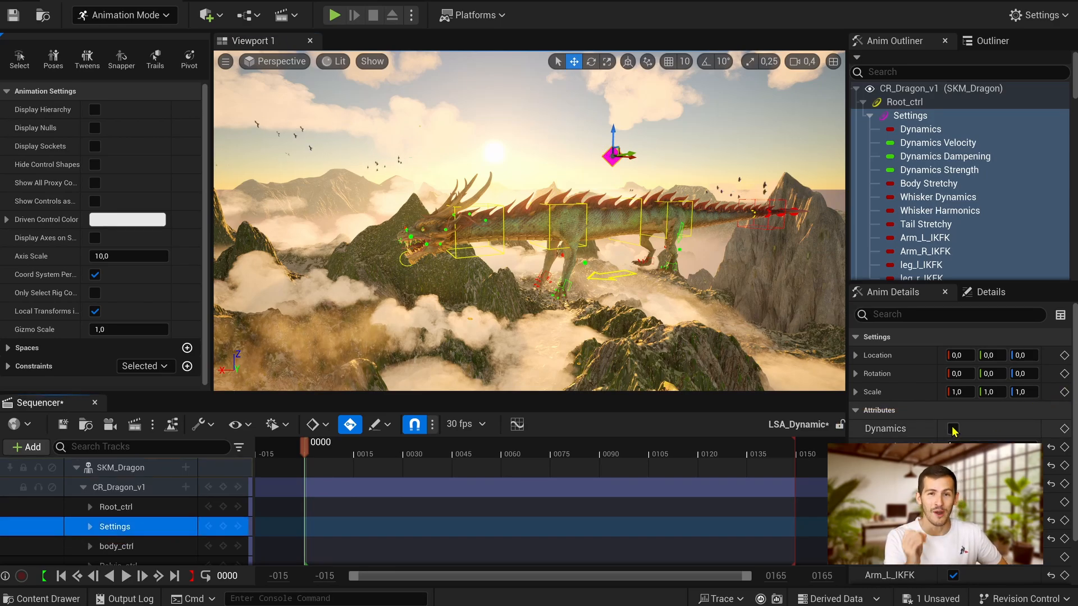
{"action": "left_click", "coordinate": [509, 192]}
{"action": "left_click_drag", "start_coordinate": [473, 196], "coordinate": [419, 106]}
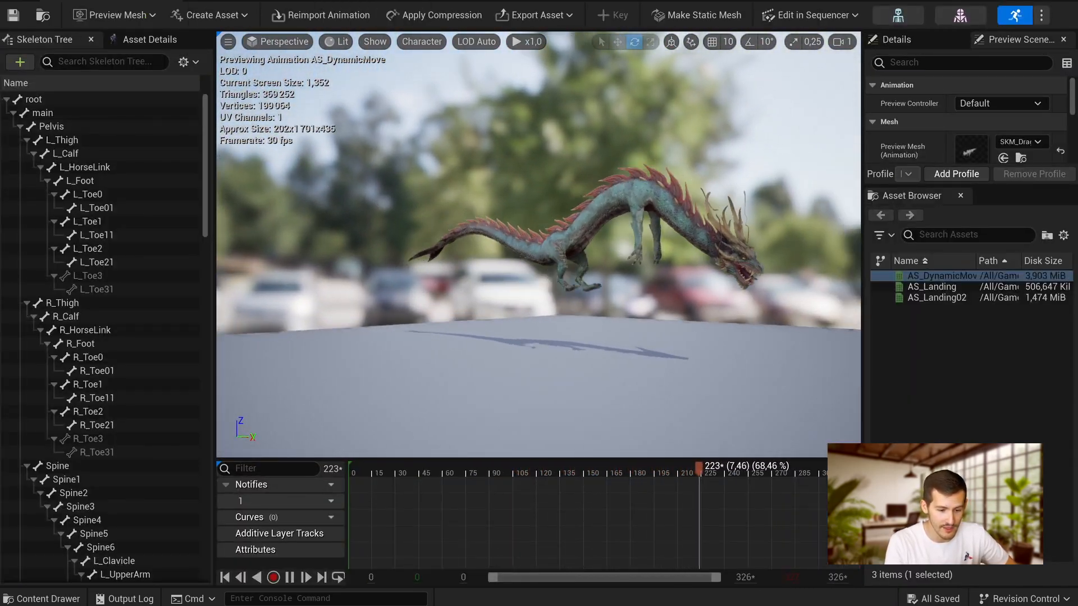
- Preview the AS_Landing02 animation, and create and open a level sequence named LS_Shot040 in the Cinematic folder
{"action": "left_click", "coordinate": [936, 297]}
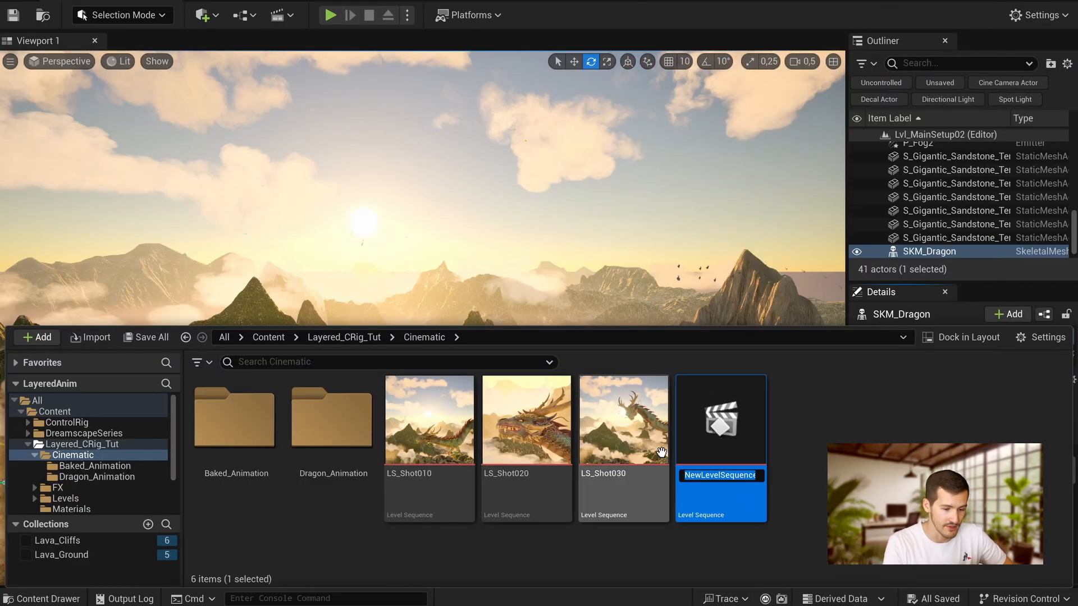
{"action": "key", "text": "ctrl+s"}
{"action": "double_click", "coordinate": [714, 449]}
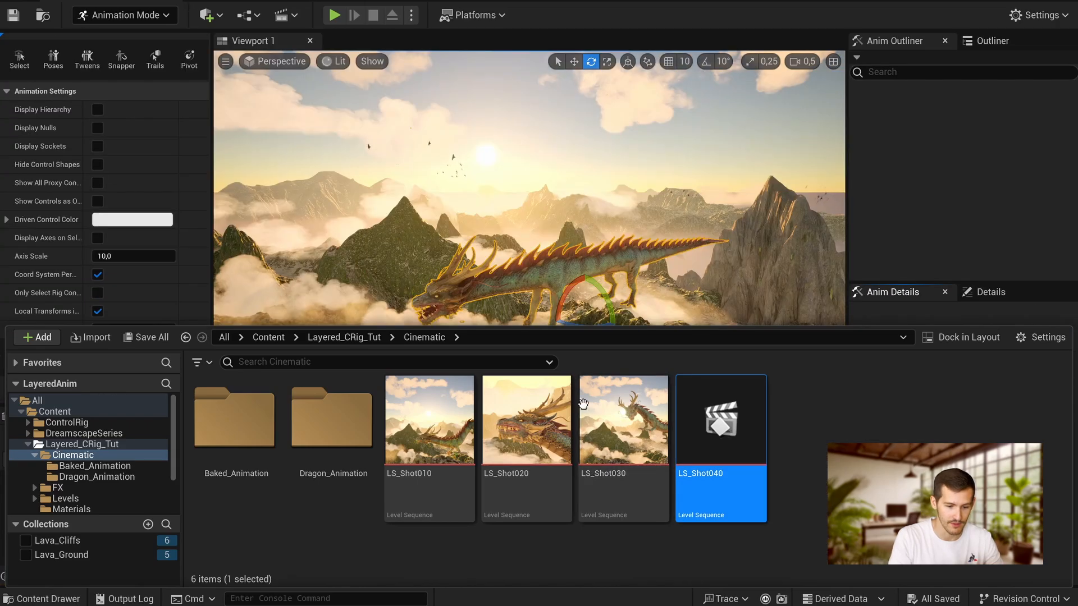
- Add SKM_Dragon to LS_Shot040 and place the AS_DynamicMove and AS_Landing02 animations on its Animation track
{"action": "left_click", "coordinate": [27, 459]}
{"action": "mouse_move", "coordinate": [194, 229]}
{"action": "left_click", "coordinate": [336, 245]}
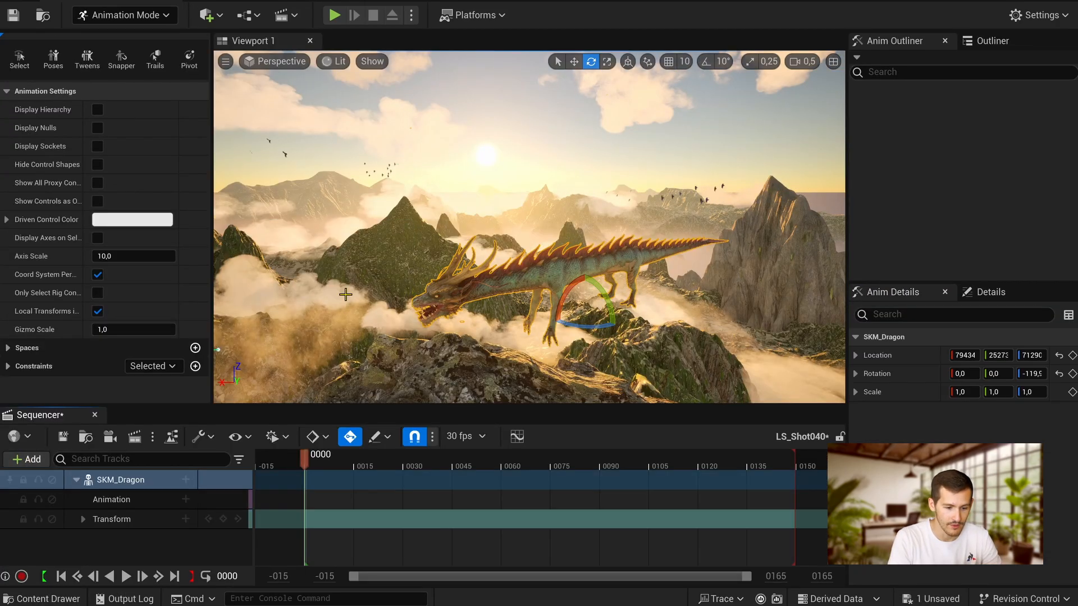
{"action": "left_click", "coordinate": [188, 502]}
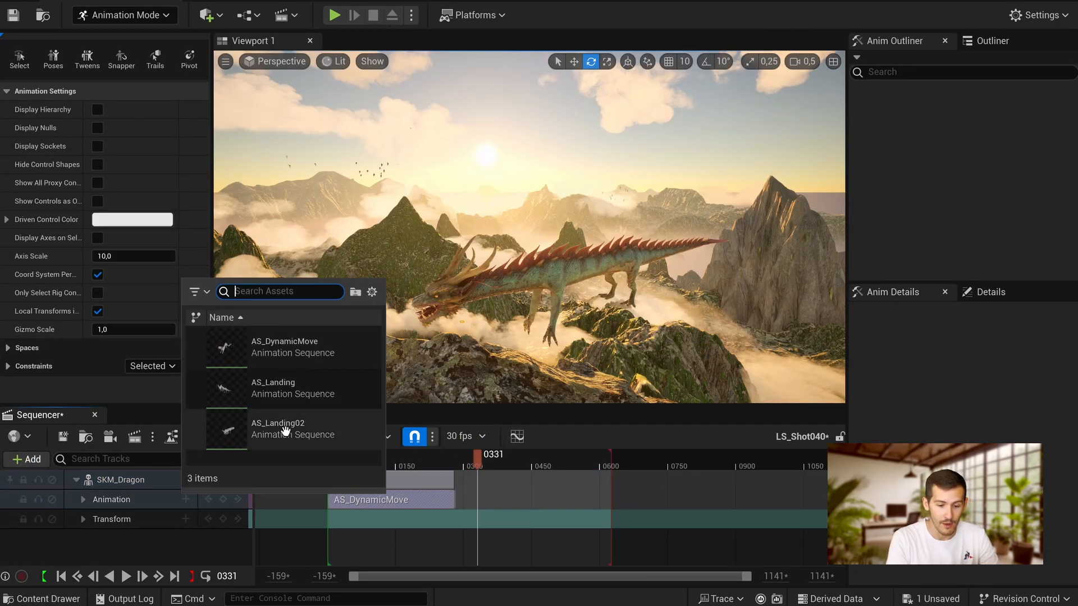
{"action": "left_click", "coordinate": [286, 431]}
- Trim the end of AS_DynamicMove to about frame 255 and move AS_Landing02 earlier so the two sections overlap and blend
{"action": "scroll", "coordinate": [491, 520], "scroll_direction": "up", "scroll_amount": 4, "text": "ctrl"}
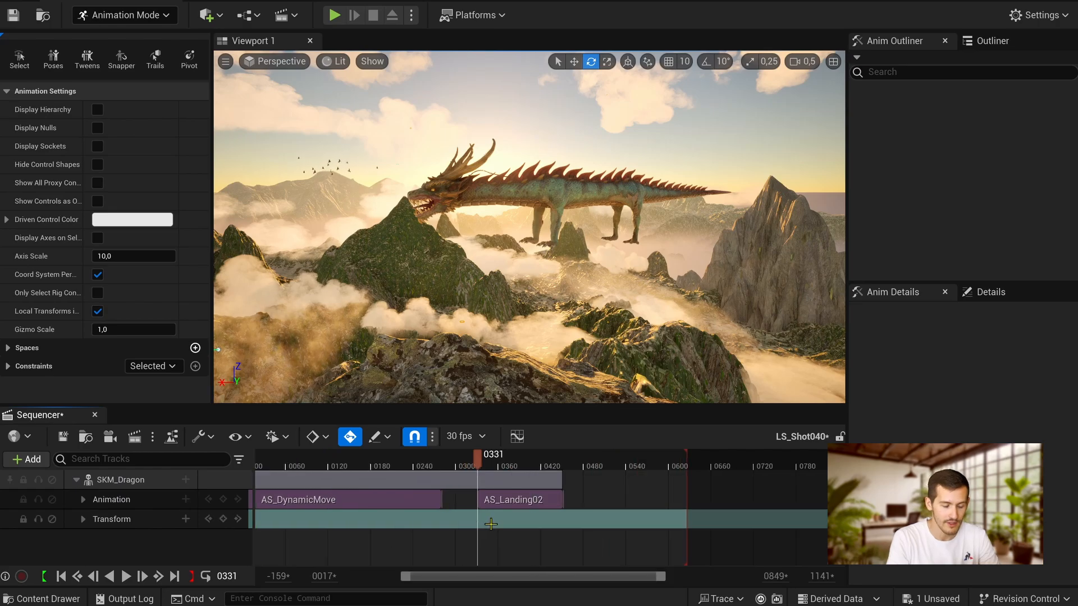
{"action": "right_click_drag", "start_coordinate": [490, 520], "coordinate": [718, 520]}
{"action": "left_click_drag", "start_coordinate": [533, 500], "coordinate": [505, 500]}
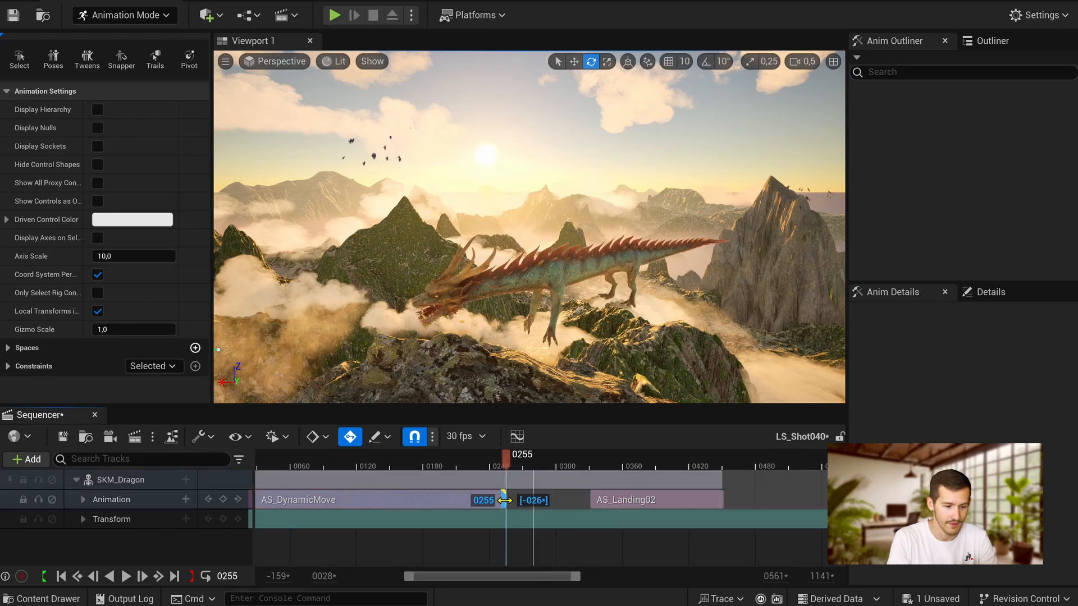
{"action": "left_click_drag", "start_coordinate": [642, 495], "coordinate": [490, 494]}
- Scrub through the blended dragon animation and set the end of the LS_Shot040 playback range to frame 290
{"action": "left_click_drag", "start_coordinate": [431, 463], "coordinate": [455, 460]}
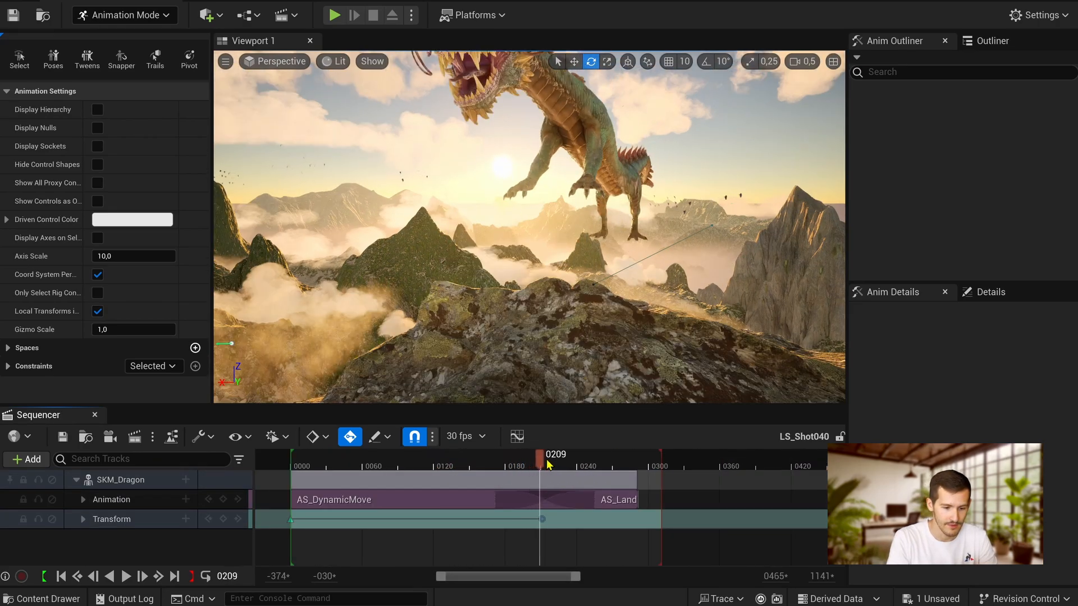
{"action": "left_click_drag", "start_coordinate": [543, 462], "coordinate": [637, 461]}
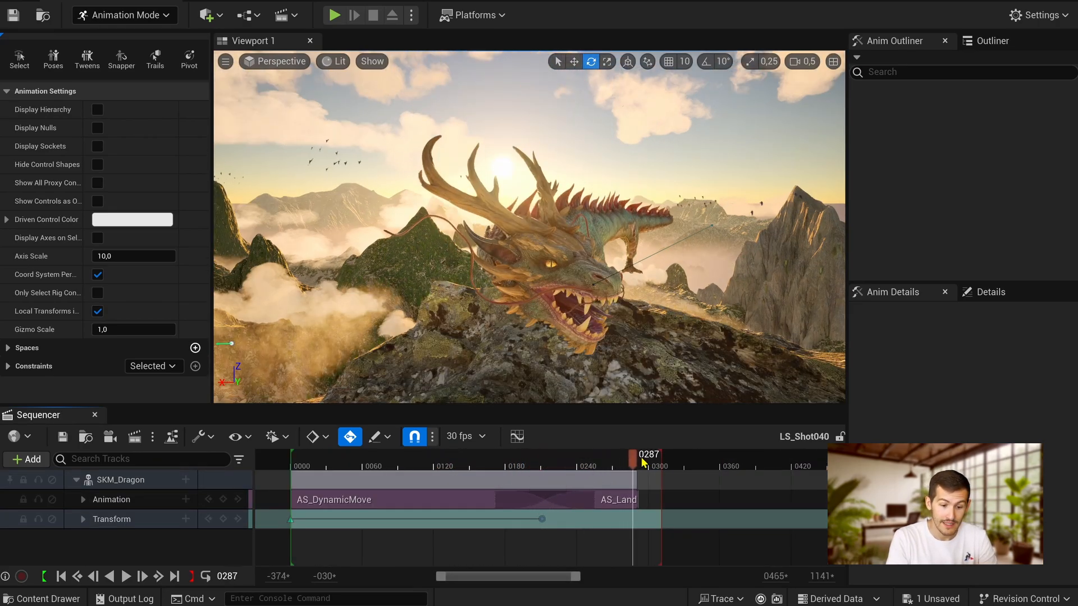
{"action": "left_click", "coordinate": [190, 577]}
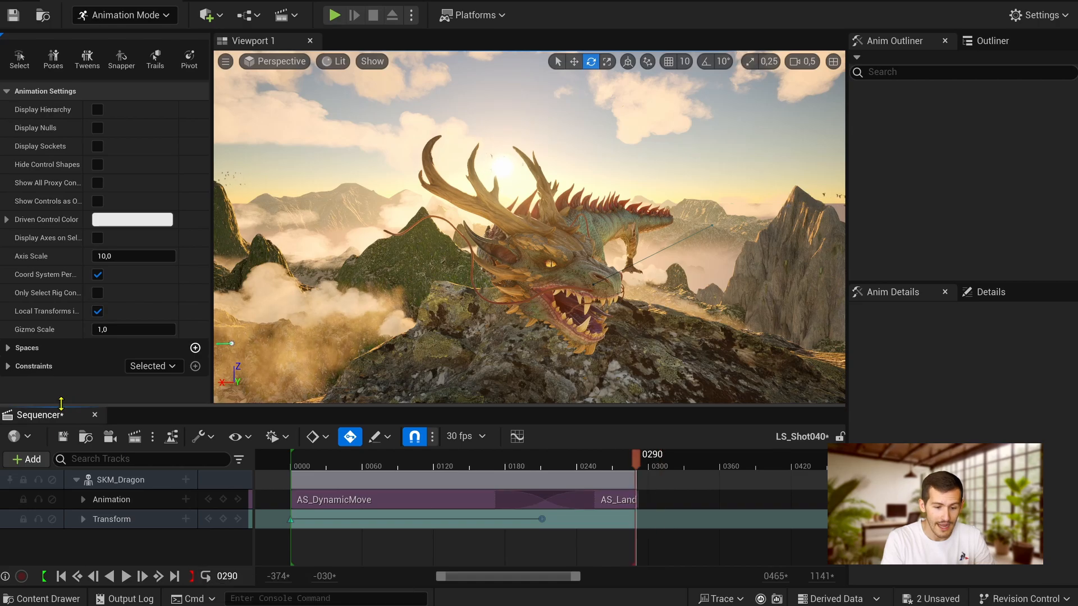
{"action": "left_click_drag", "start_coordinate": [584, 463], "coordinate": [360, 461]}
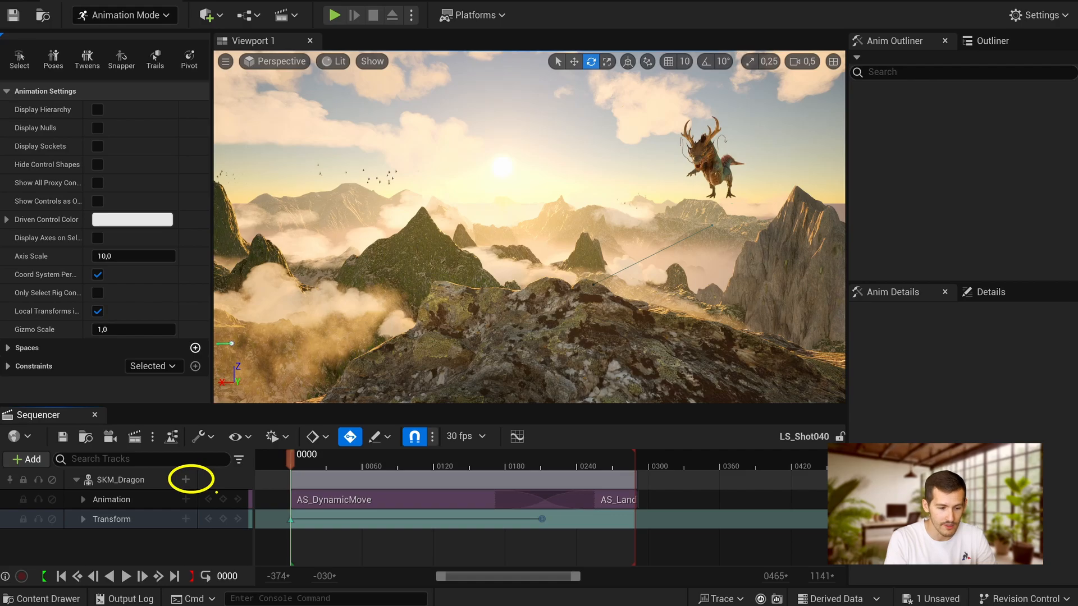
- Add CR_Dragon_v1 to SKM_Dragon as a control rig track with the Layered option enabled
{"action": "left_click", "coordinate": [186, 480]}
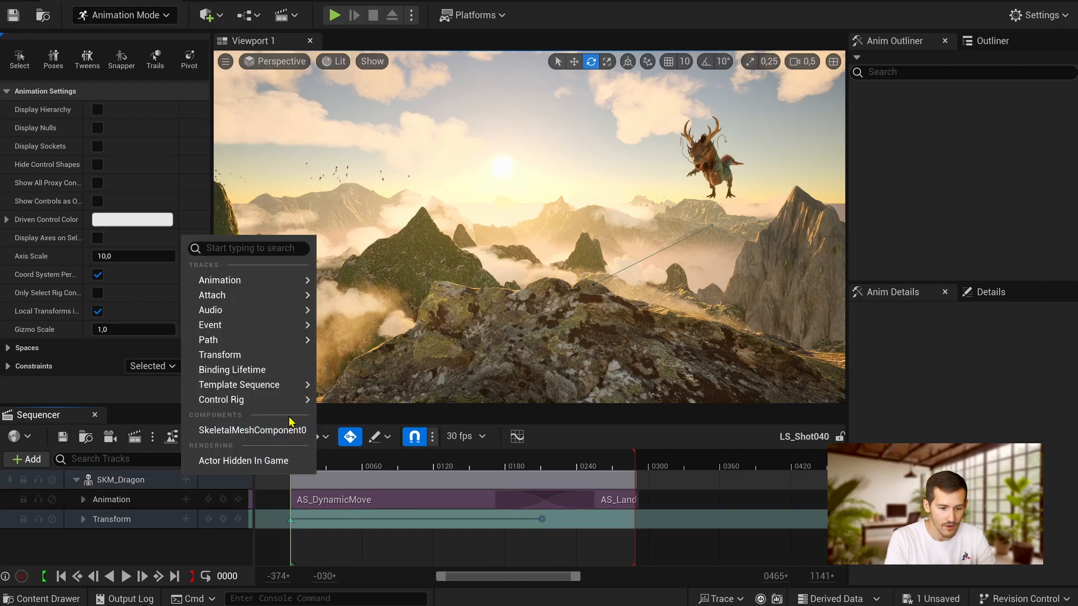
{"action": "mouse_move", "coordinate": [291, 405]}
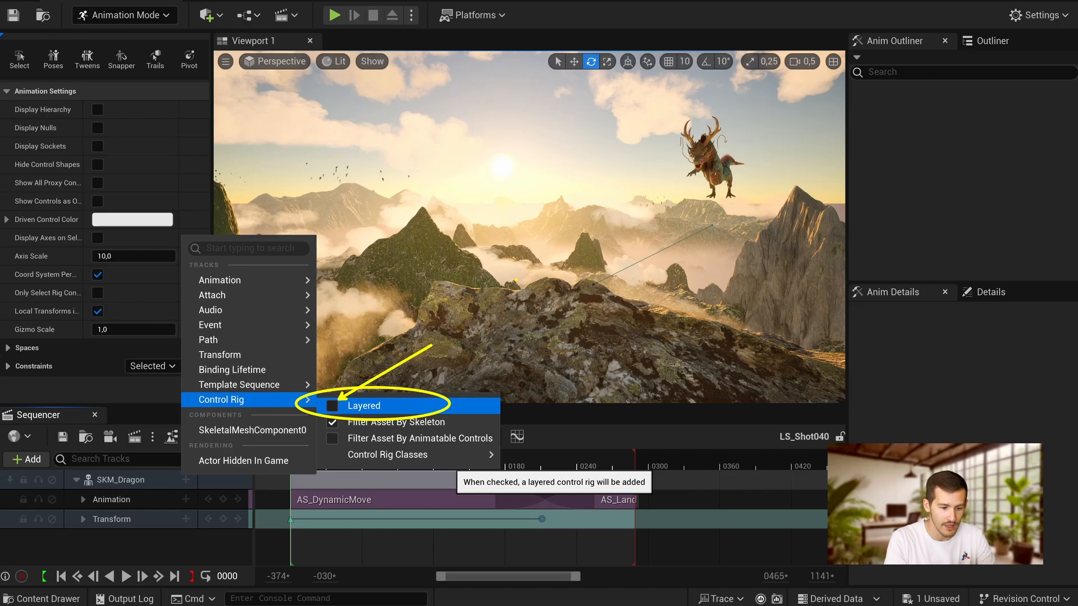
{"action": "left_click", "coordinate": [449, 405]}
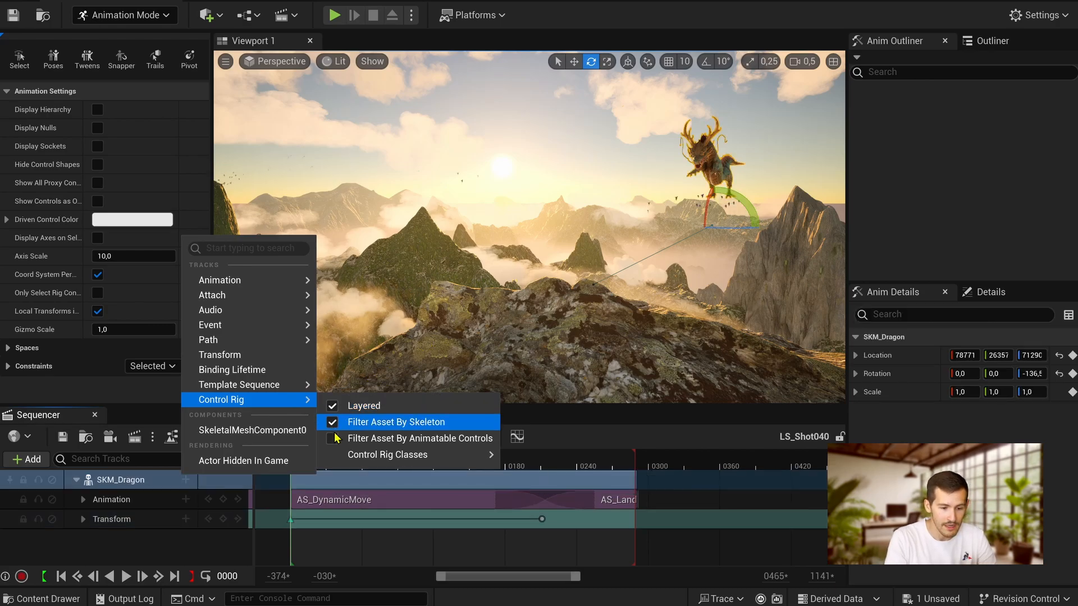
{"action": "mouse_move", "coordinate": [427, 454]}
{"action": "left_click", "coordinate": [556, 496]}
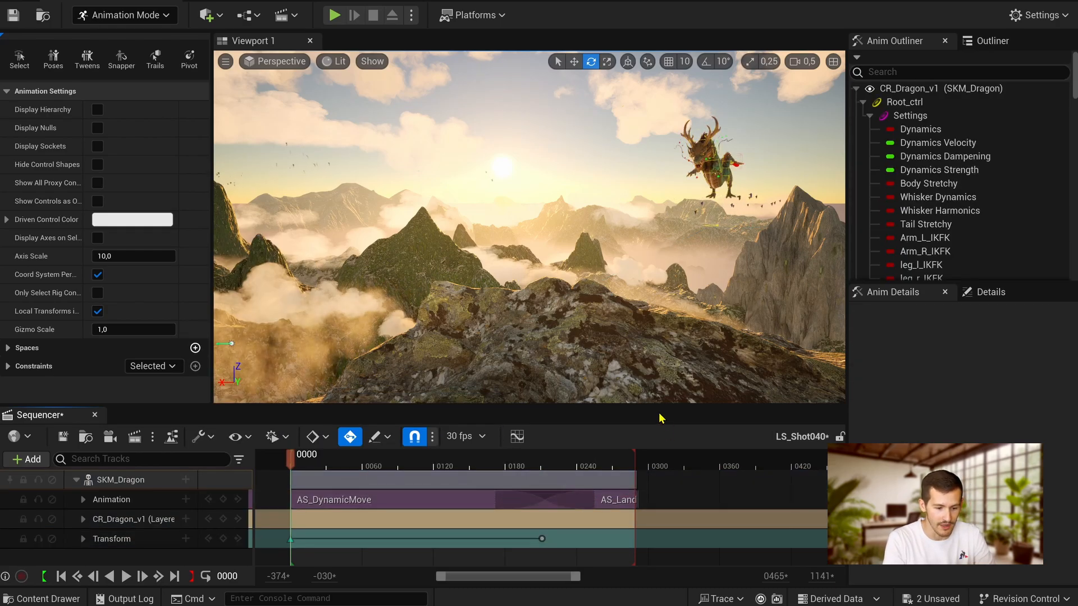
- At frame 190, rotate jaw_ctrl about 18.7 degrees on the layered control rig to close the dragon's mouth
{"action": "left_click_drag", "start_coordinate": [327, 470], "coordinate": [516, 475]}
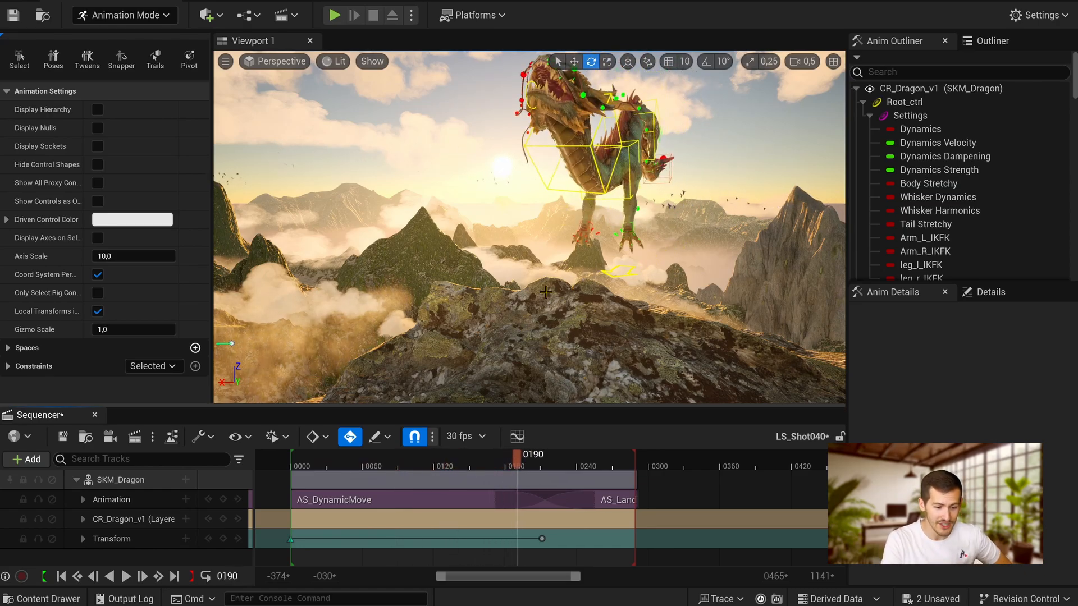
{"action": "right_click_drag", "start_coordinate": [546, 292], "coordinate": [553, 241]}
{"action": "key", "text": "w"}
{"action": "left_click", "coordinate": [494, 280]}
{"action": "left_click_drag", "start_coordinate": [571, 288], "coordinate": [570, 253]}
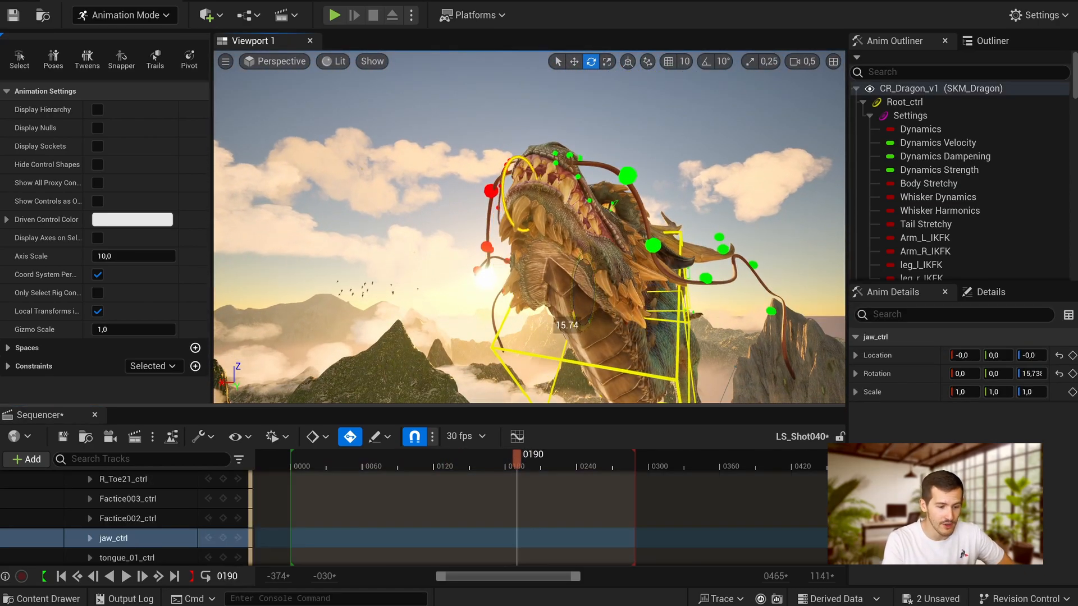
{"action": "key", "text": "s"}
{"action": "right_click_drag", "start_coordinate": [458, 253], "coordinate": [460, 309]}
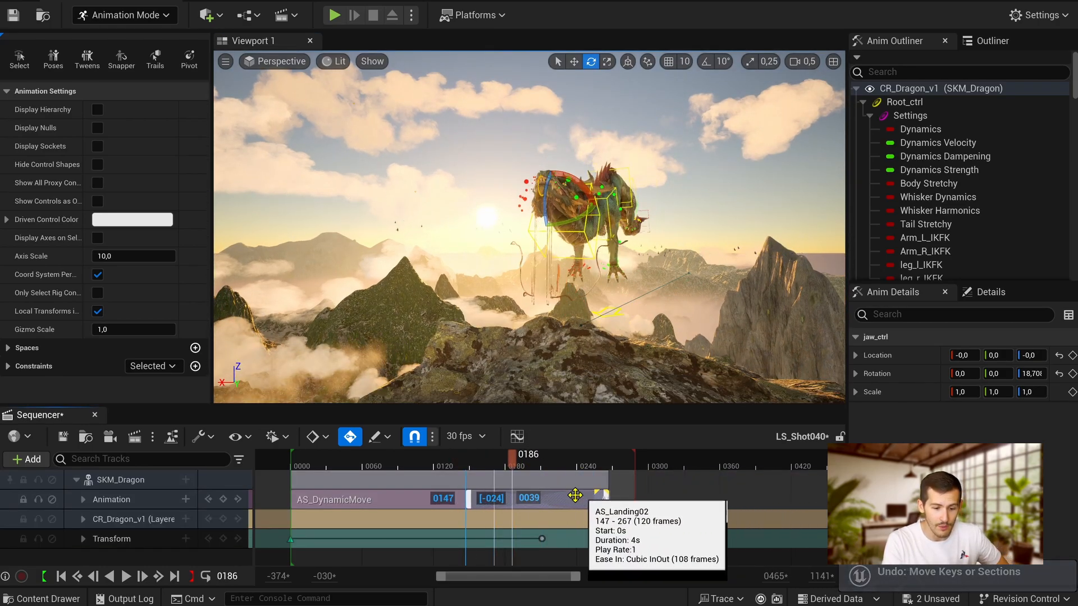
- Try shifting the AS_Landing02 section along the Animation track, and undo the move
{"action": "left_click_drag", "start_coordinate": [620, 497], "coordinate": [667, 501]}
{"action": "key", "text": "ctrl+z"}
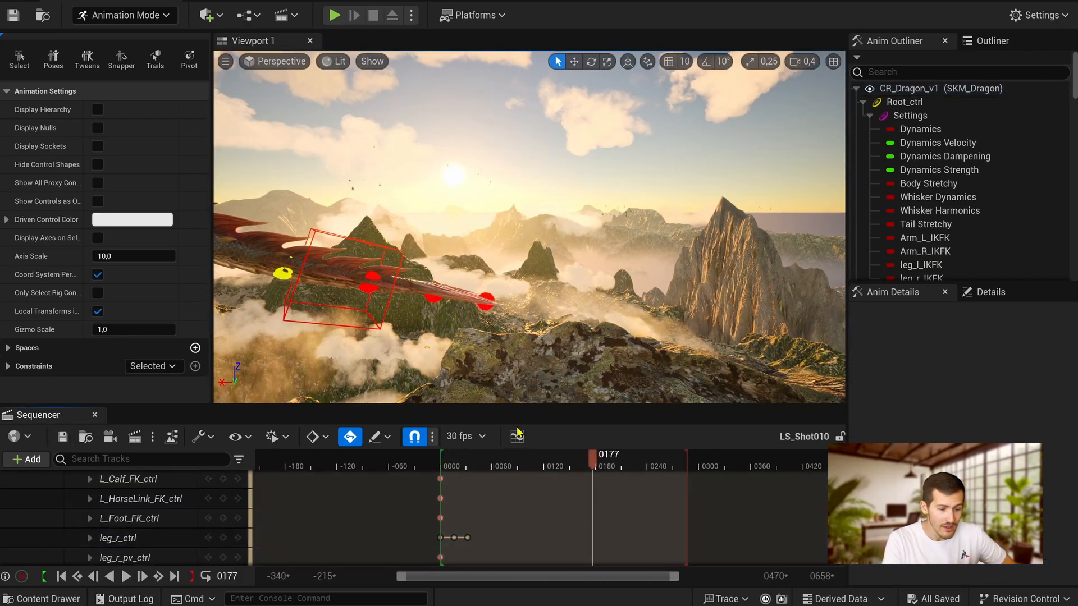
- Open the curve editor for LS_Shot010, set its curves to Normalized View Mode, and scrub the early frames with head_ctrl selected
{"action": "left_click", "coordinate": [517, 436]}
{"action": "left_click", "coordinate": [121, 112]}
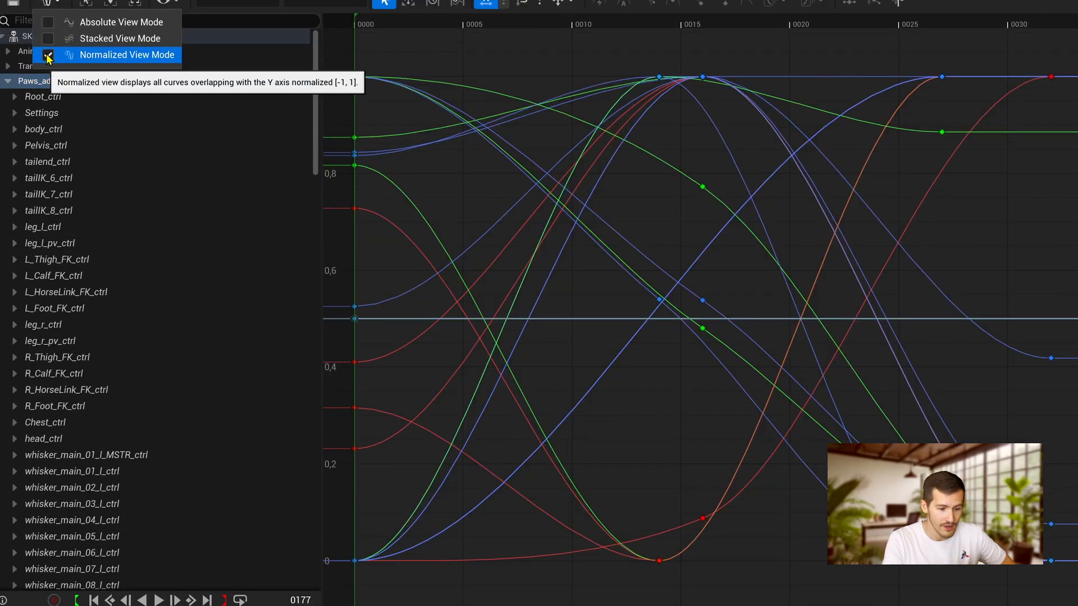
{"action": "left_click", "coordinate": [157, 58]}
{"action": "key", "text": "ctrl+z"}
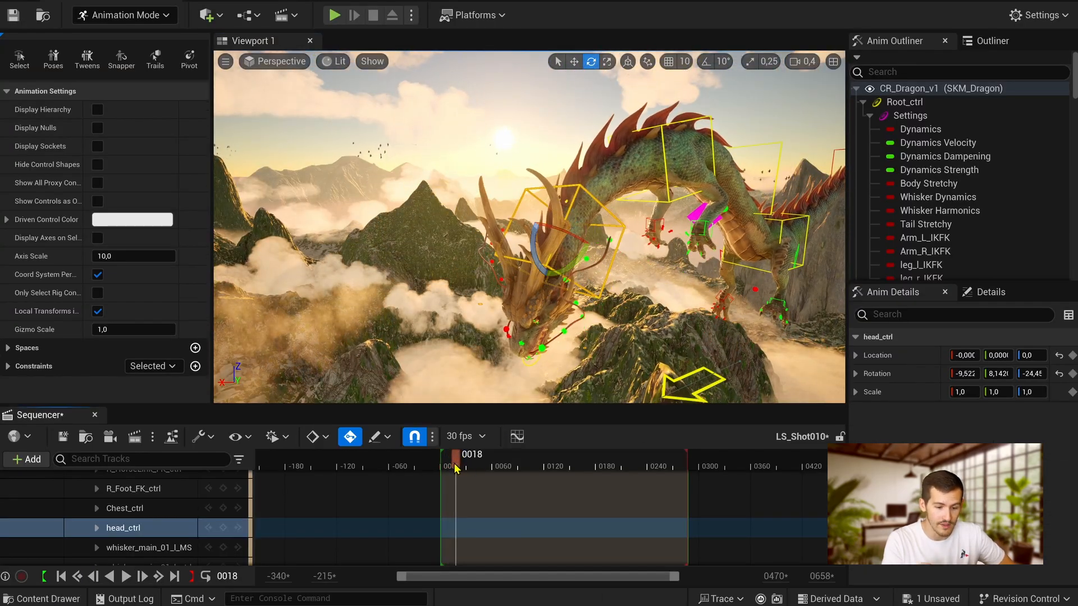
{"action": "mouse_move", "coordinate": [456, 469]}
{"action": "left_mouse_down"}
{"action": "mouse_move", "coordinate": [482, 455]}
{"action": "mouse_move", "coordinate": [500, 464]}
{"action": "mouse_move", "coordinate": [446, 464]}
{"action": "left_mouse_up"}
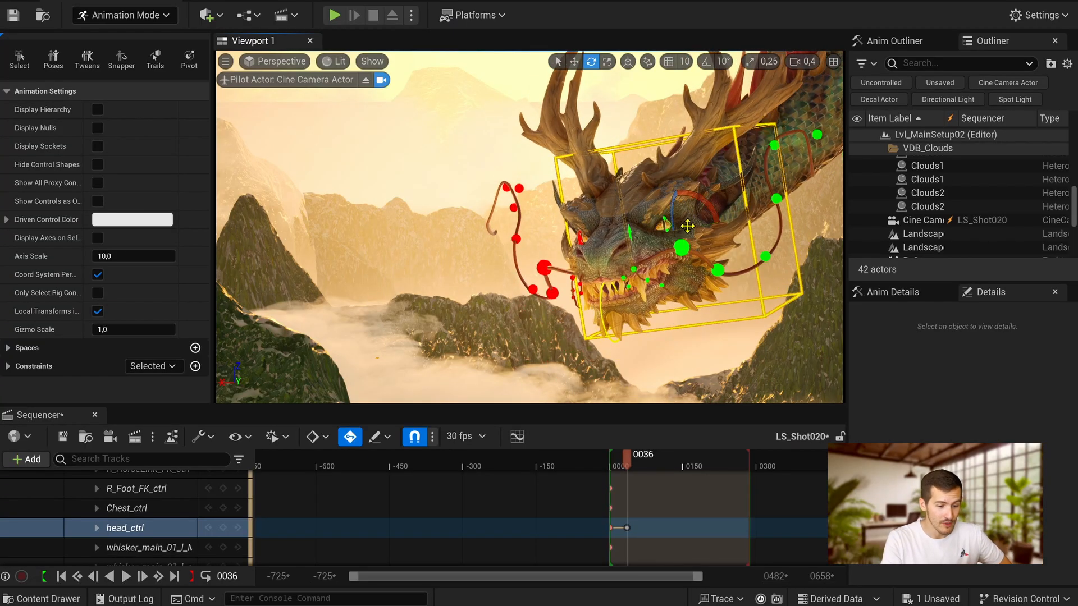
- Key head_ctrl poses in LS_Shot020, rotating it about -9.5 degrees at frame 70, and play the sequence from its start
{"action": "left_click", "coordinate": [616, 458]}
{"action": "key", "text": "space"}
{"action": "key", "text": "space"}
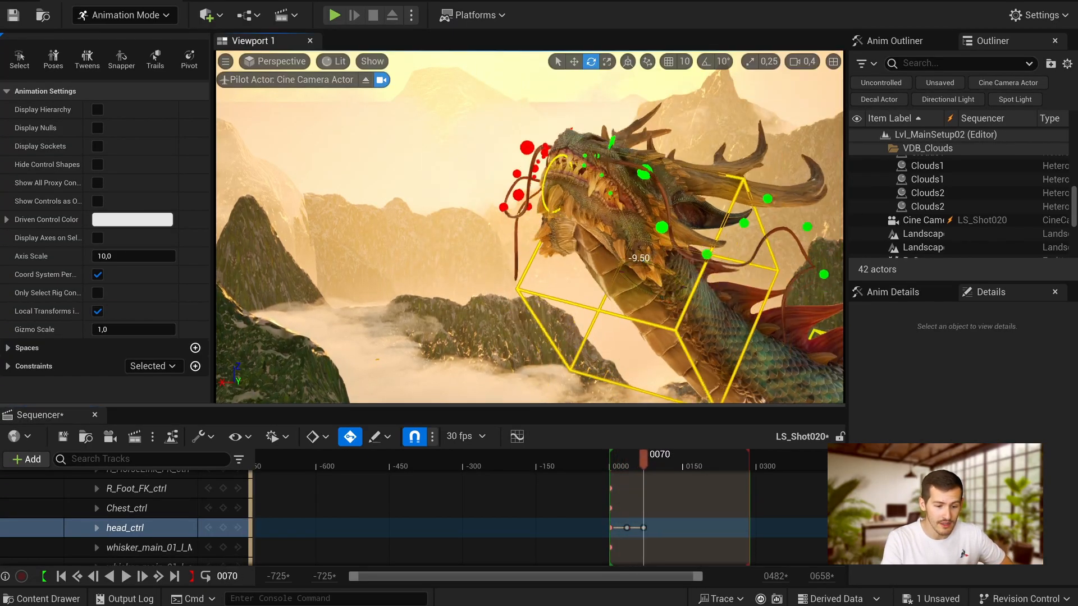
{"action": "key", "text": "space"}
{"action": "key", "text": "space"}
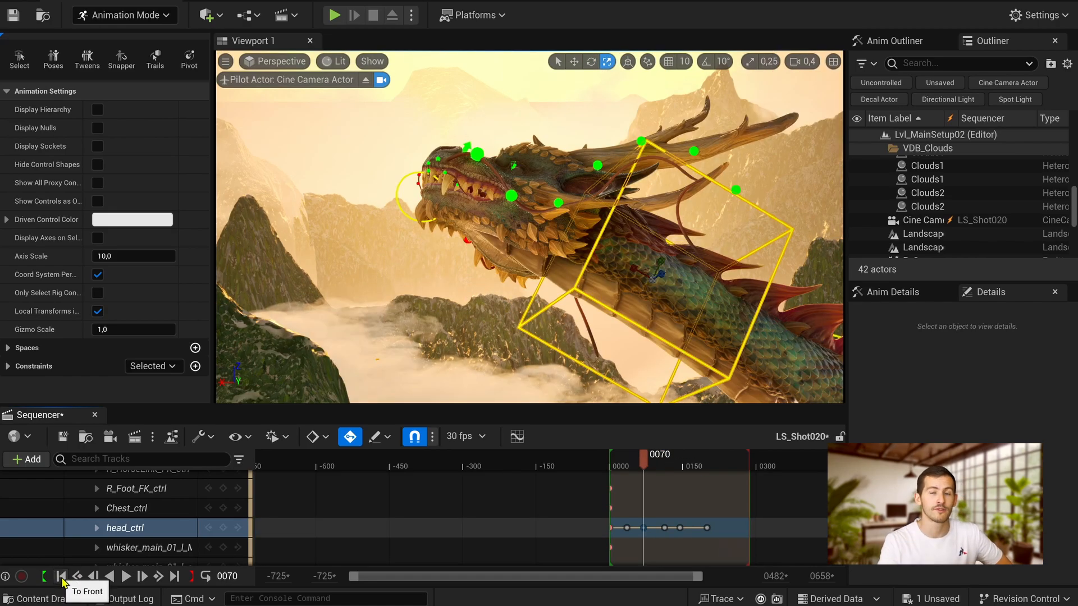
{"action": "left_click", "coordinate": [61, 577]}
{"action": "key", "text": "space"}
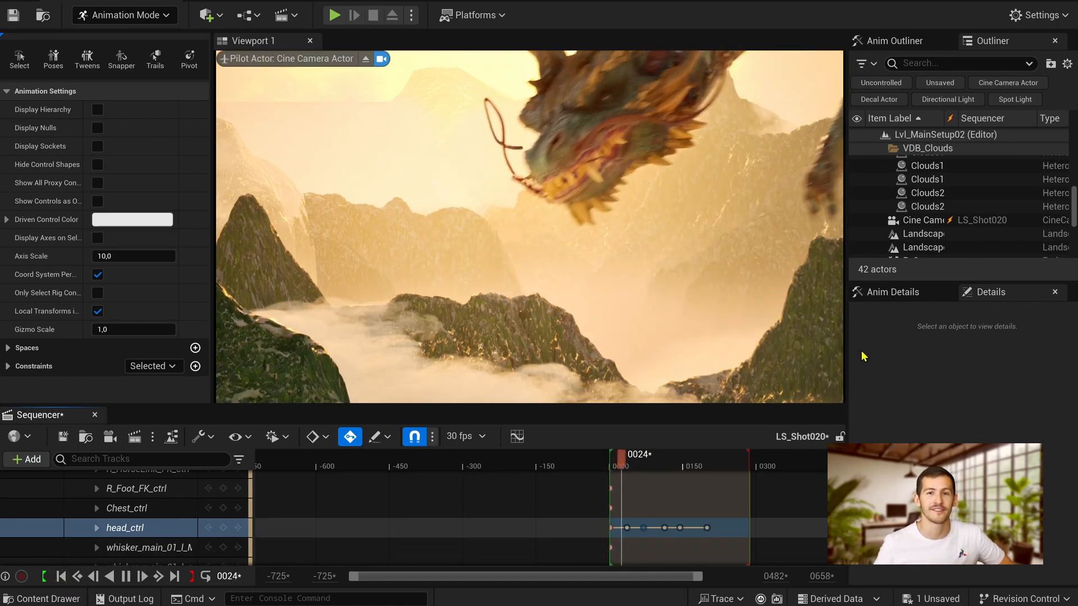